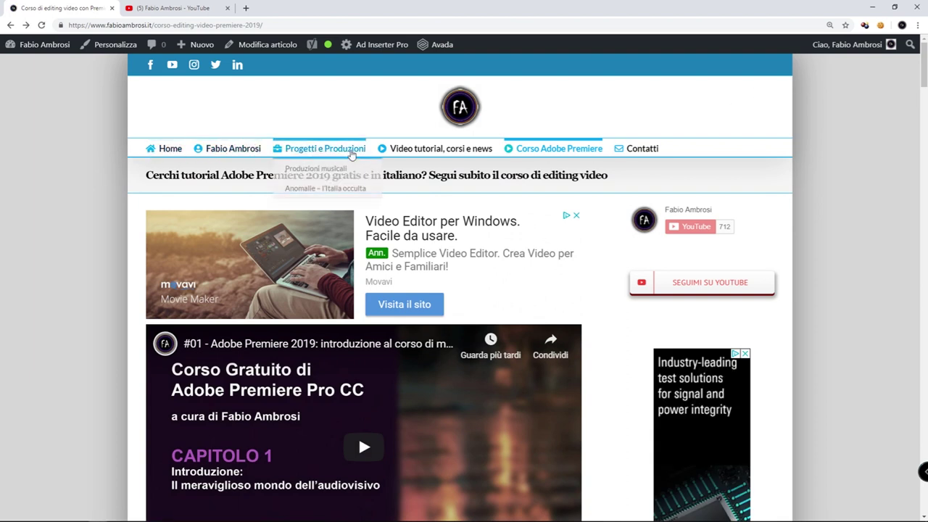
Scroll through the course's lesson index in Chrome.
mouse_move(533, 170)
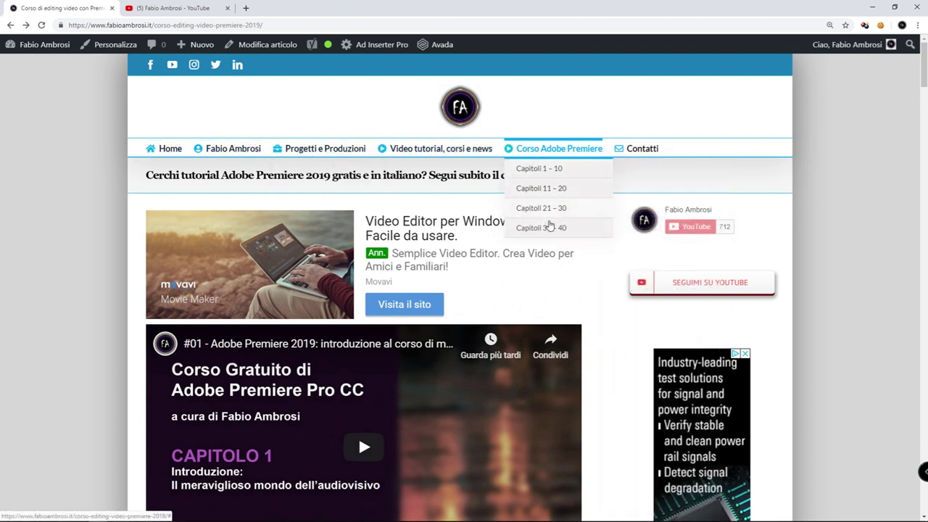
scroll(356, 329, "down", 3)
scroll(356, 330, "down", 5)
scroll(239, 336, "down", 5)
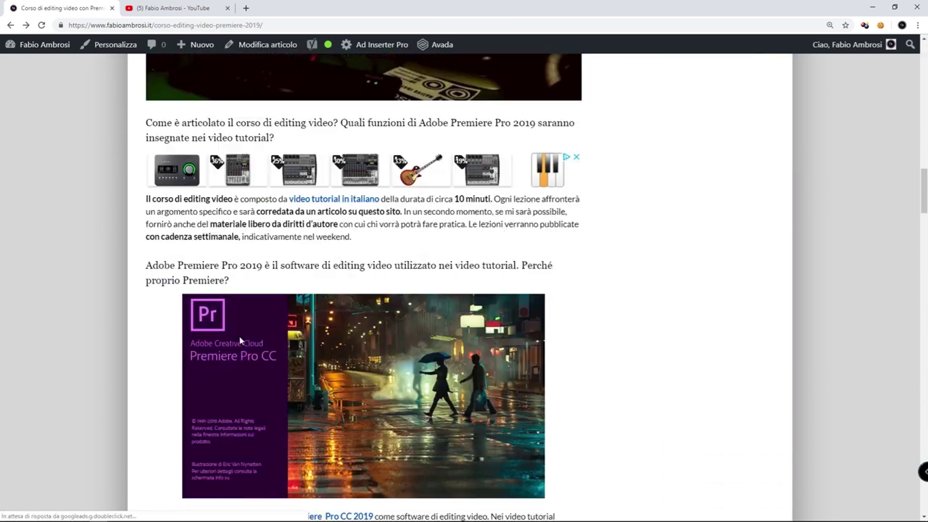
scroll(239, 336, "down", 5)
scroll(233, 339, "up", 10)
scroll(233, 339, "down", 5)
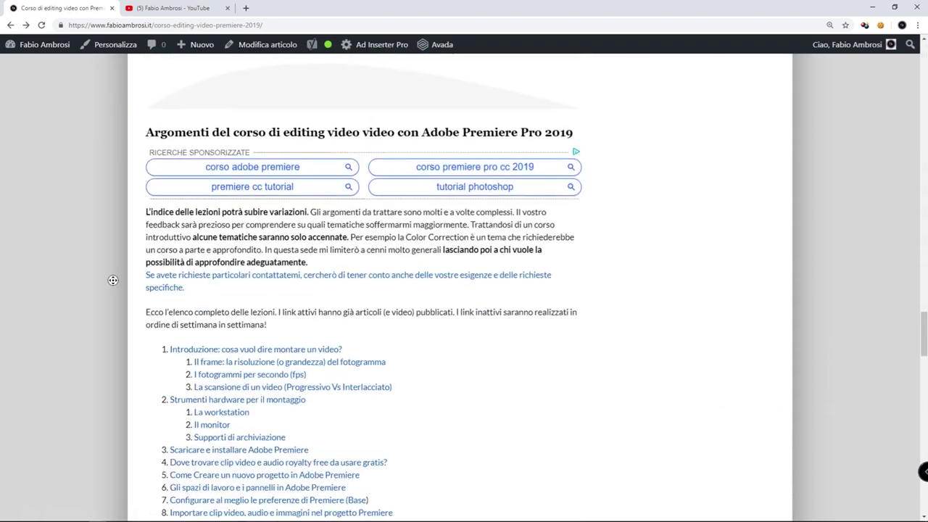
scroll(169, 317, "down", 2)
scroll(170, 317, "down", 2)
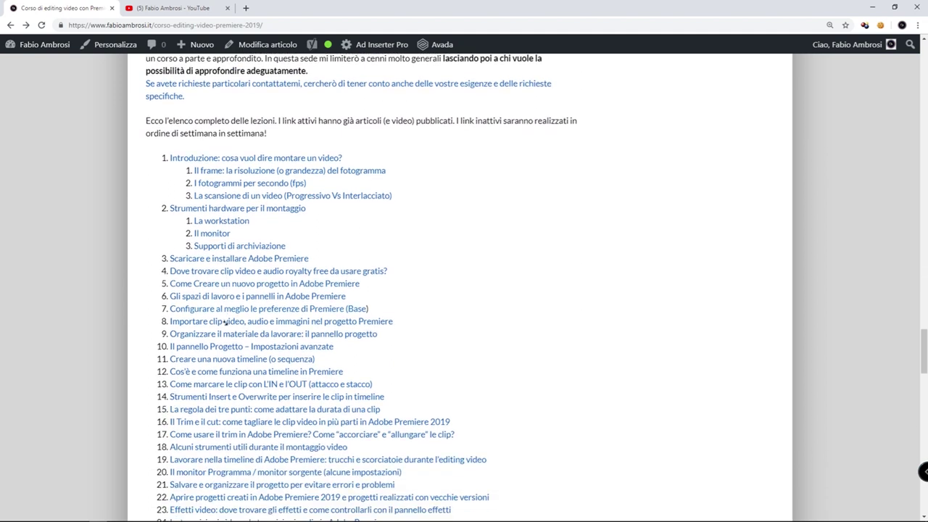
scroll(226, 323, "down", 3)
scroll(225, 323, "down", 4)
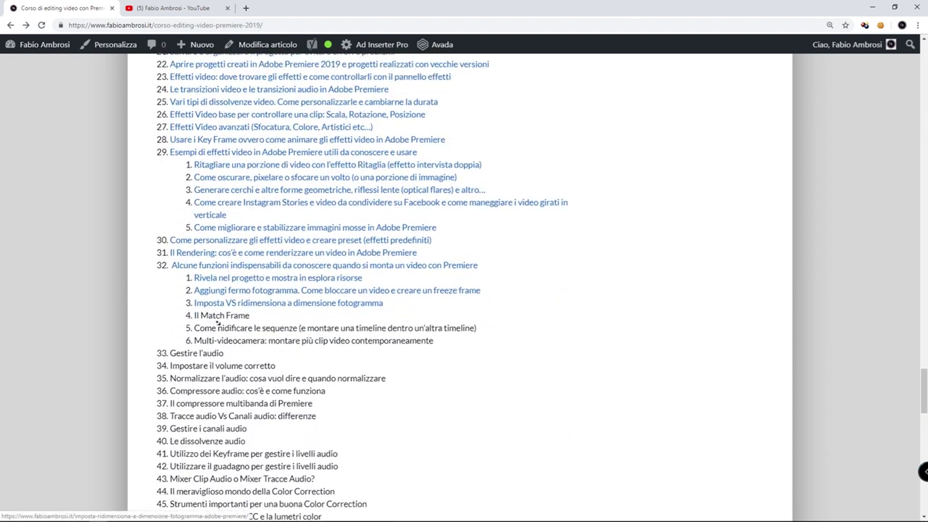
mouse_move(192, 293)
left_mouse_down()
mouse_move(228, 391)
mouse_move(268, 443)
left_mouse_up()
scroll(269, 442, "down", 3)
left_click(381, 338)
scroll(366, 351, "down", 2)
Scroll back up, view the author's YouTube channel tab, then switch to Premiere Pro.
scroll(366, 351, "up", 1)
scroll(366, 352, "up", 4)
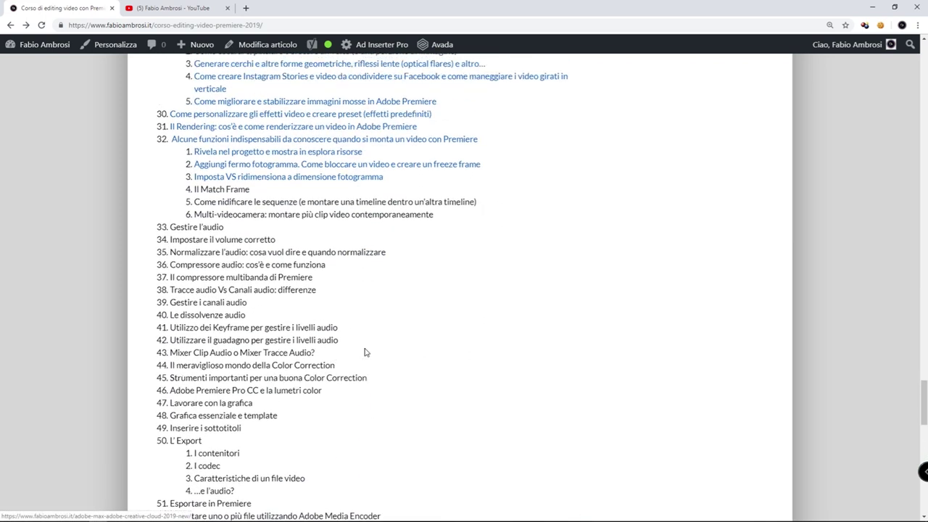
scroll(366, 351, "up", 3)
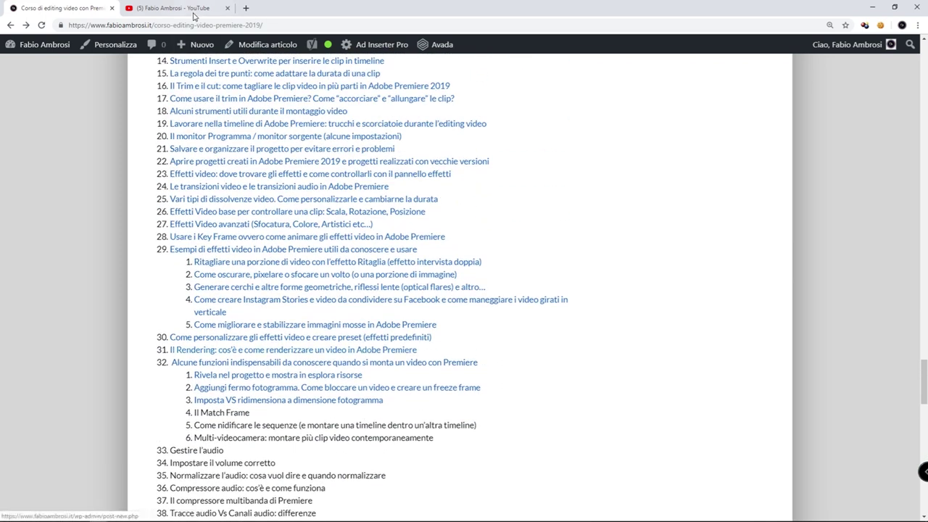
left_click(193, 14)
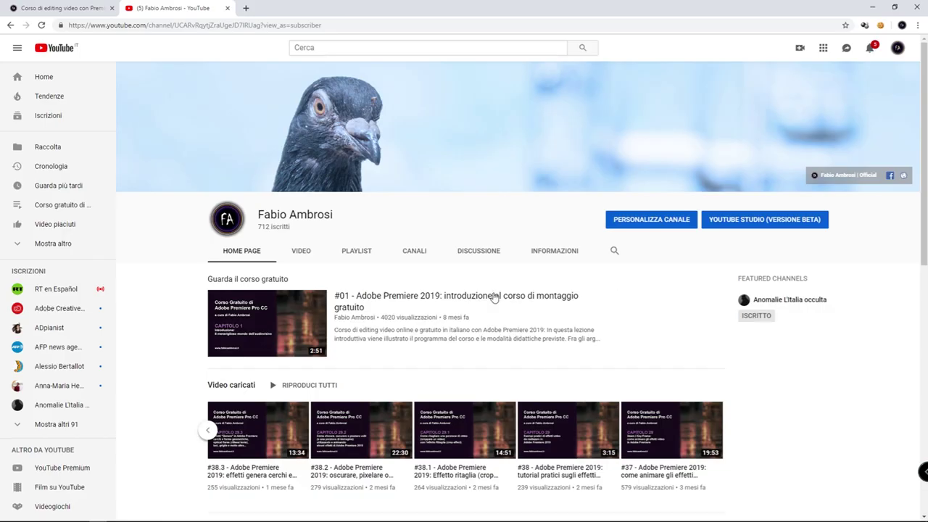
key("alt+Tab")
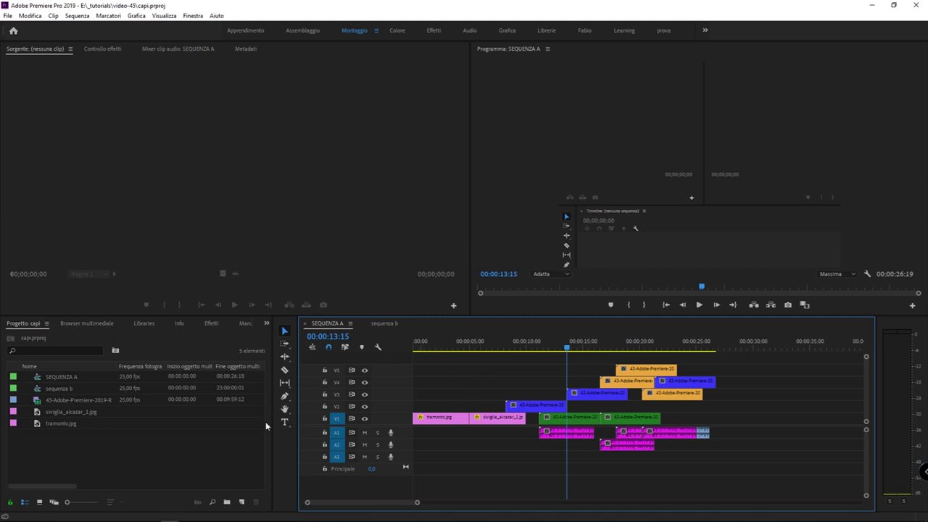
Create a new sequence named SEQUENZA B with Ctrl+N.
left_click(175, 450)
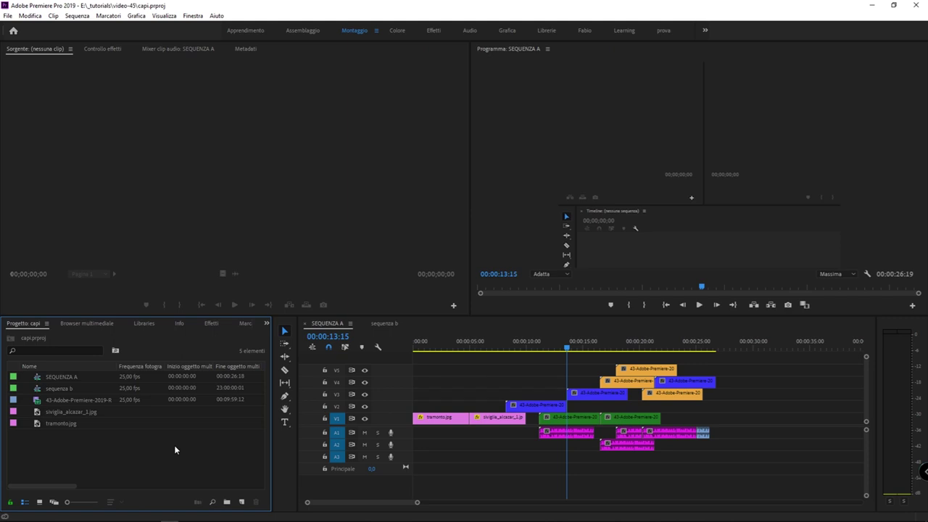
key("ctrl+n")
type("SEQUEN")
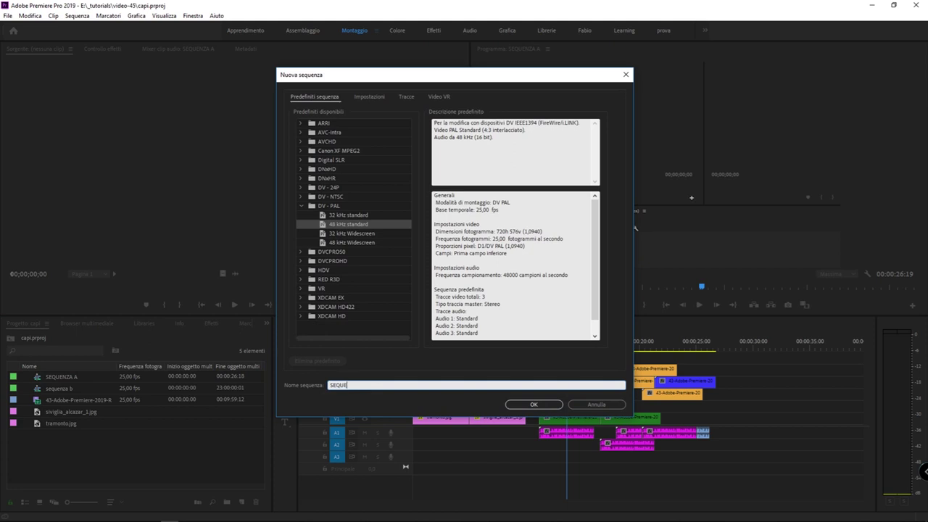
key("BackSpace")
key("BackSpace")
key("BackSpace")
key("BackSpace")
key("BackSpace")
type("SEQUENZA B")
key("Return")
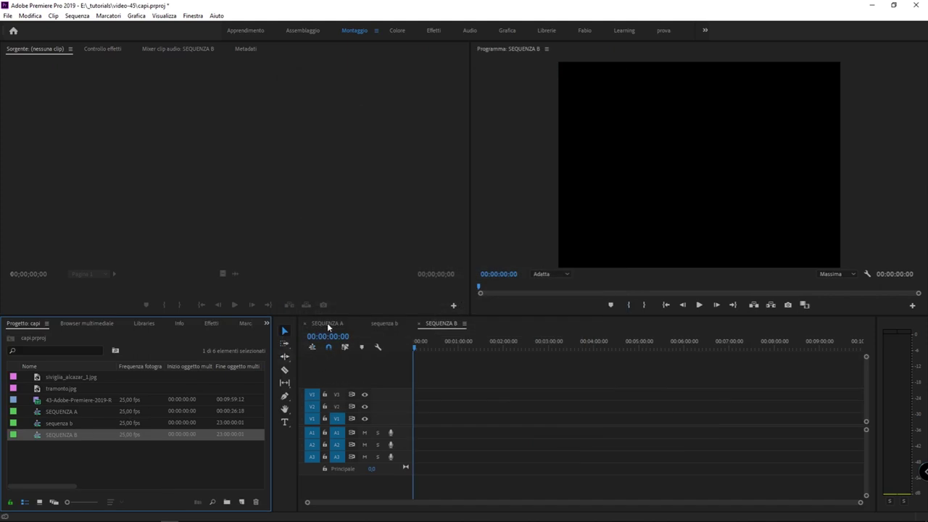
Close the old lowercase sequenza b timeline and delete it from the project.
left_click(366, 323)
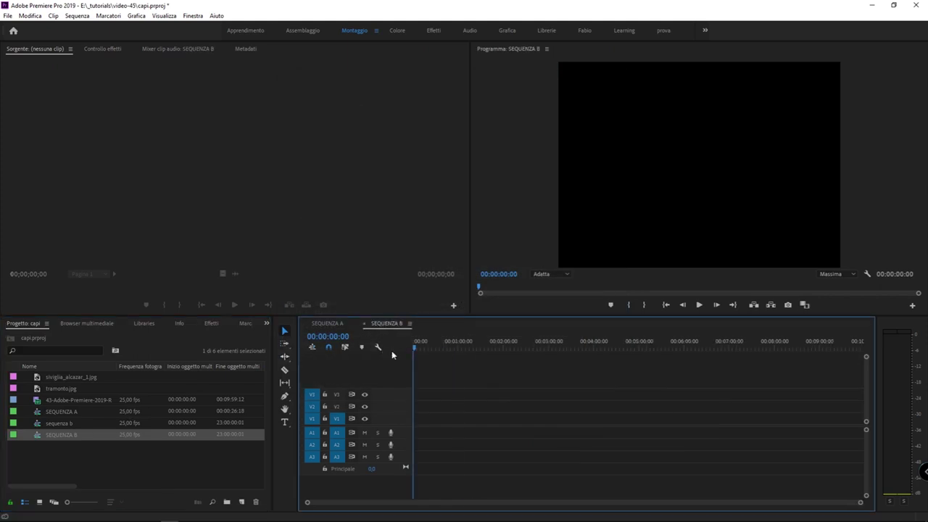
left_click(62, 455)
left_click(55, 424)
key("Delete")
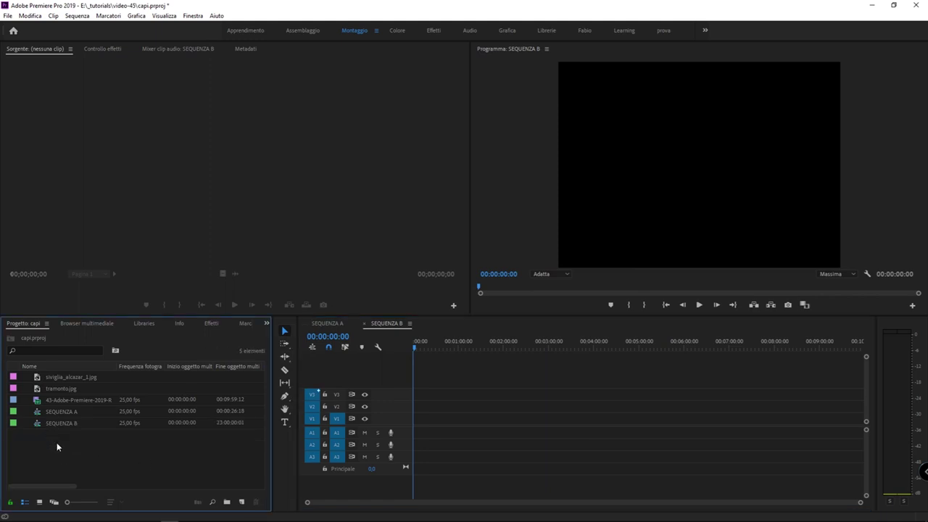
left_click(65, 410)
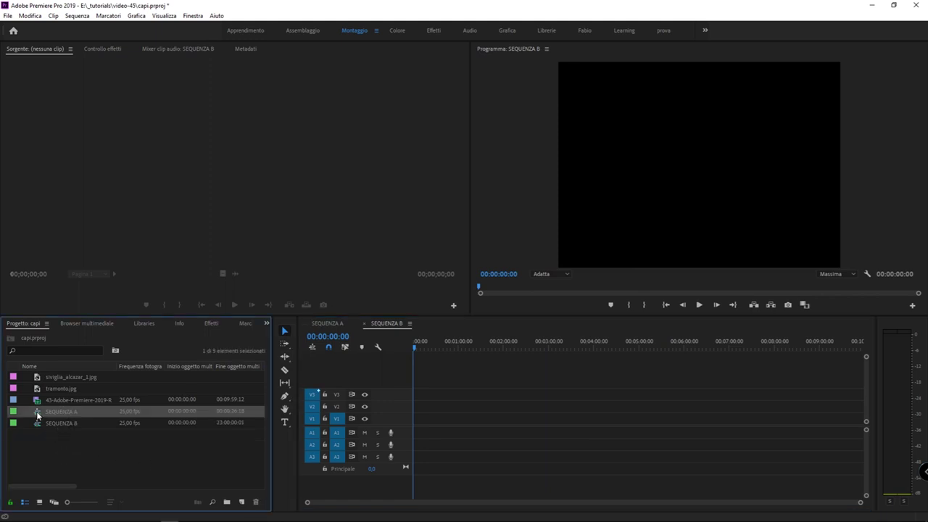
key("shift+3")
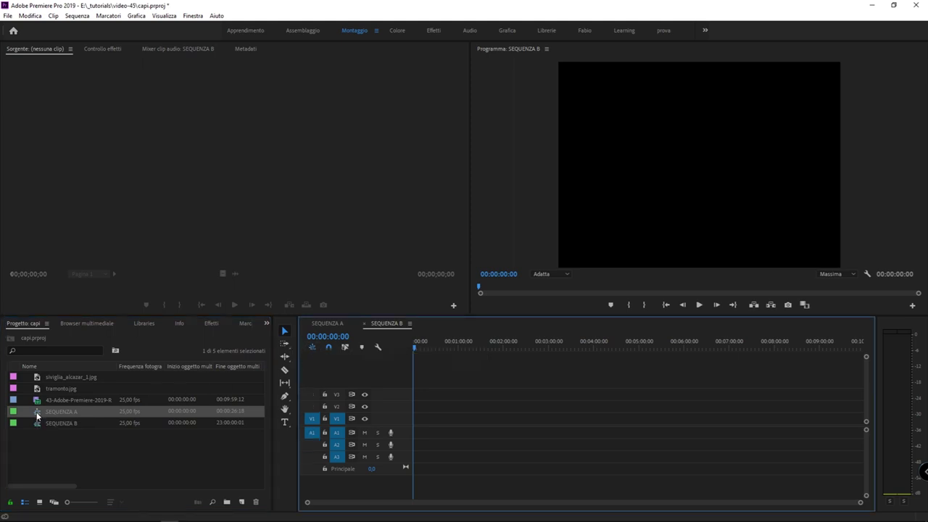
Nest SEQUENZA A at the start of SEQUENZA B and select the nested clip.
left_click_drag(37, 414, 422, 426)
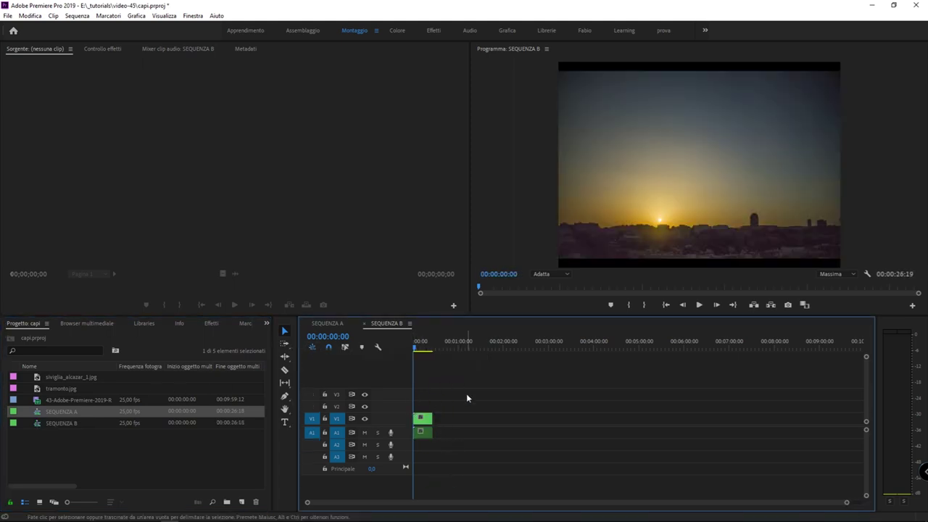
key("equal")
key("equal")
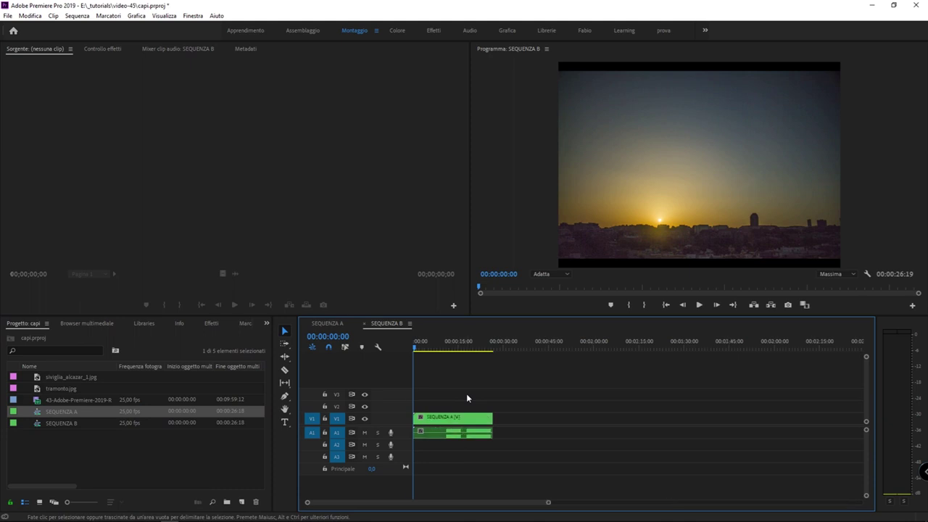
key("equal")
key("equal")
left_click(338, 323)
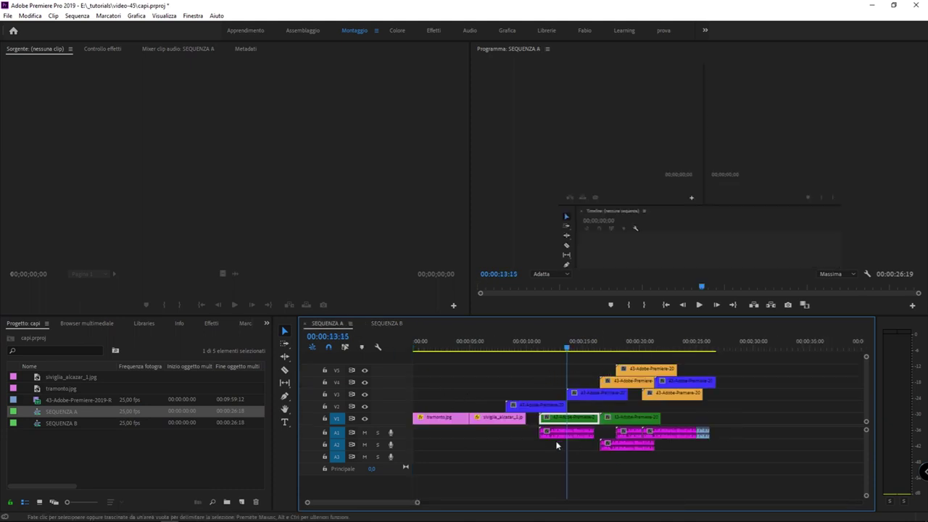
left_click(390, 324)
left_click(593, 407)
key("minus")
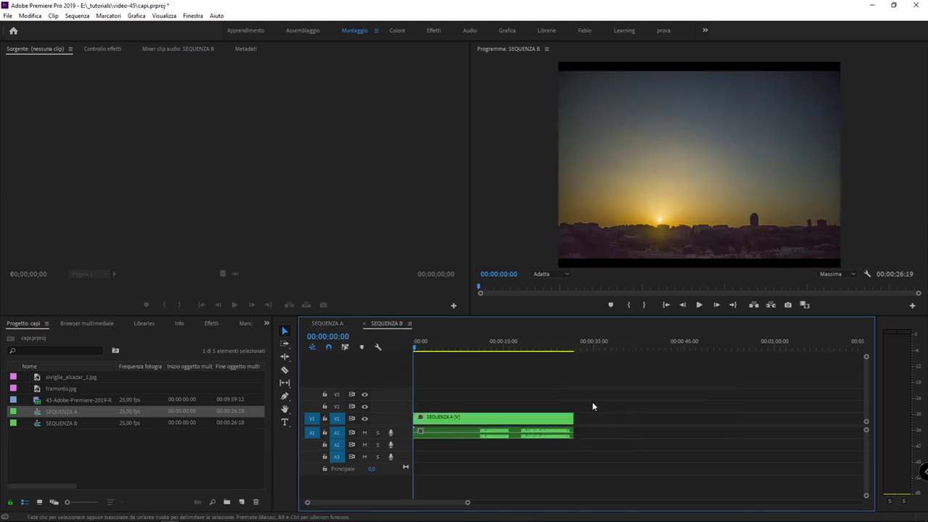
left_click_drag(593, 407, 445, 448)
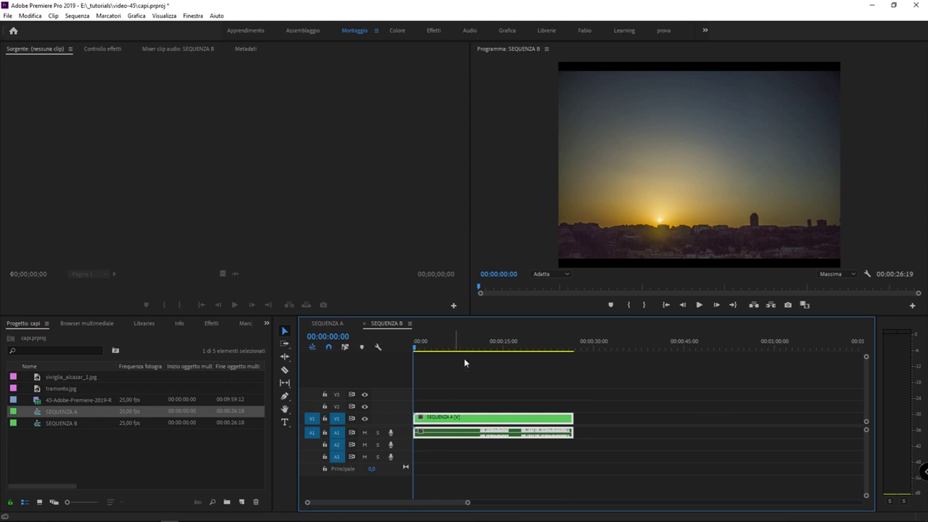
left_click_drag(492, 384, 467, 420)
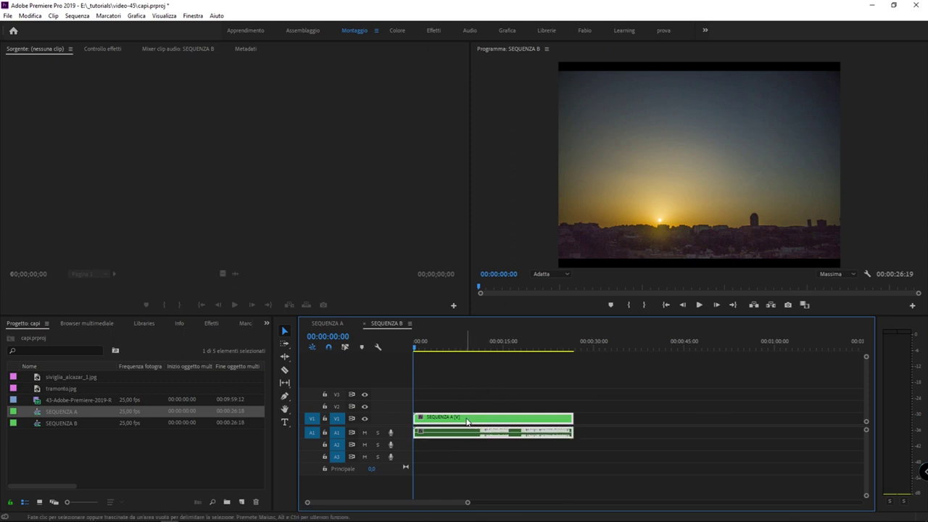
Split the nested clip at 00:00:05:10 and drag the later piece further right.
key("c")
left_click(447, 344)
key("v")
left_click_drag(473, 399, 431, 447)
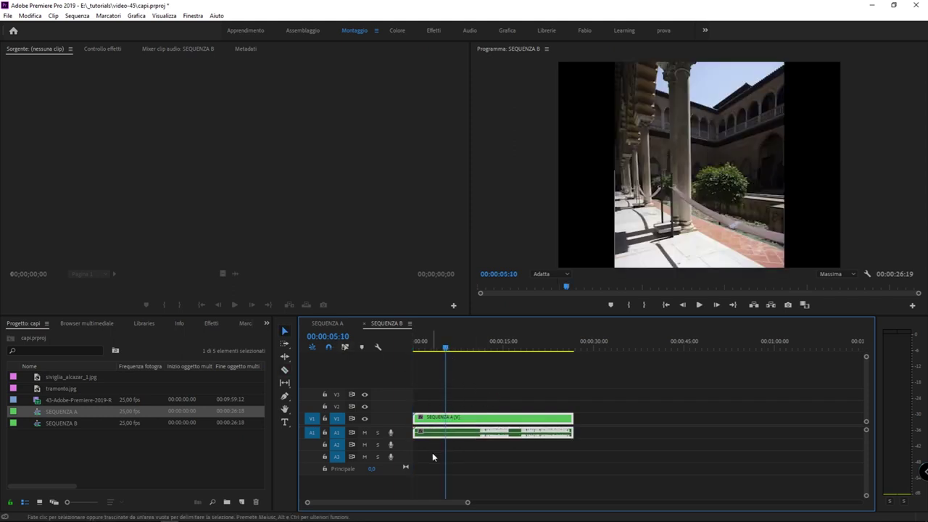
left_click_drag(484, 420, 545, 426)
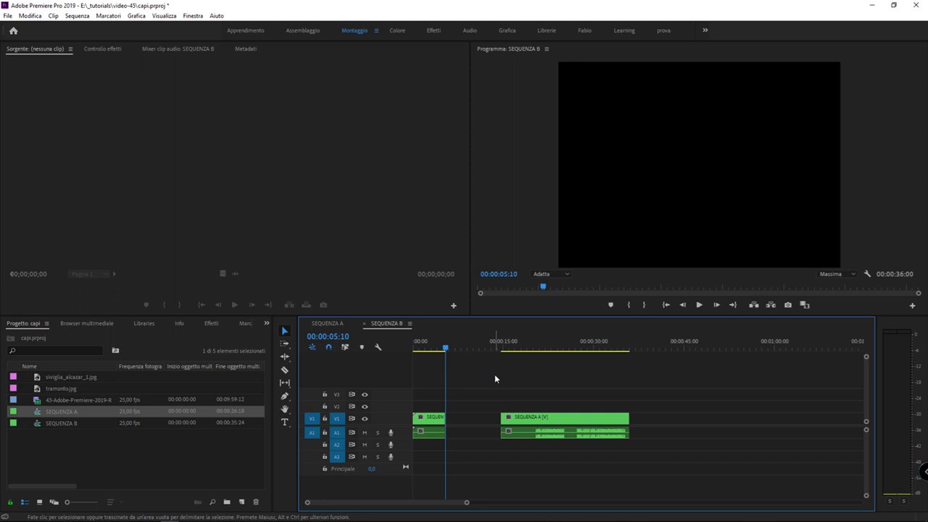
Switch to the Colore workspace to bring up Lumetri Color for the nested clip.
left_click(528, 341)
left_click(577, 432)
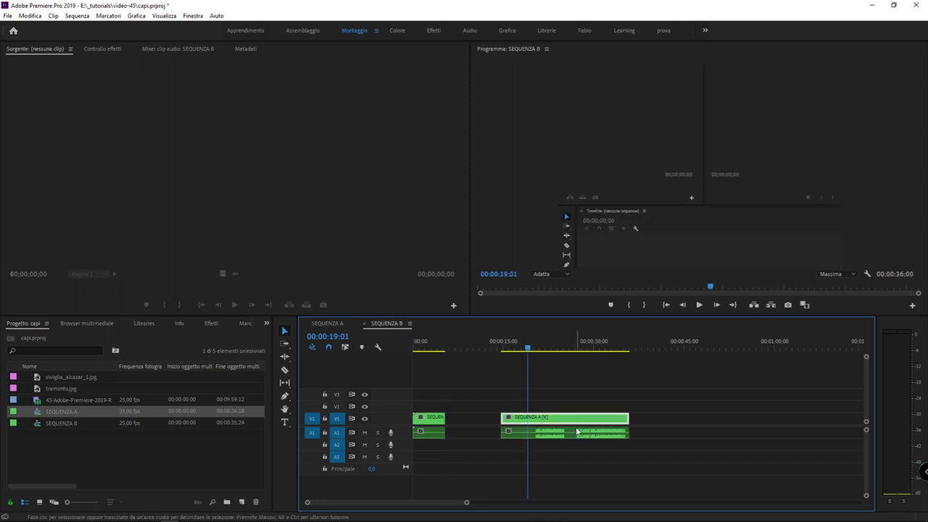
mouse_move(564, 348)
left_mouse_down()
mouse_move(416, 348)
mouse_move(451, 352)
mouse_move(433, 350)
left_mouse_up()
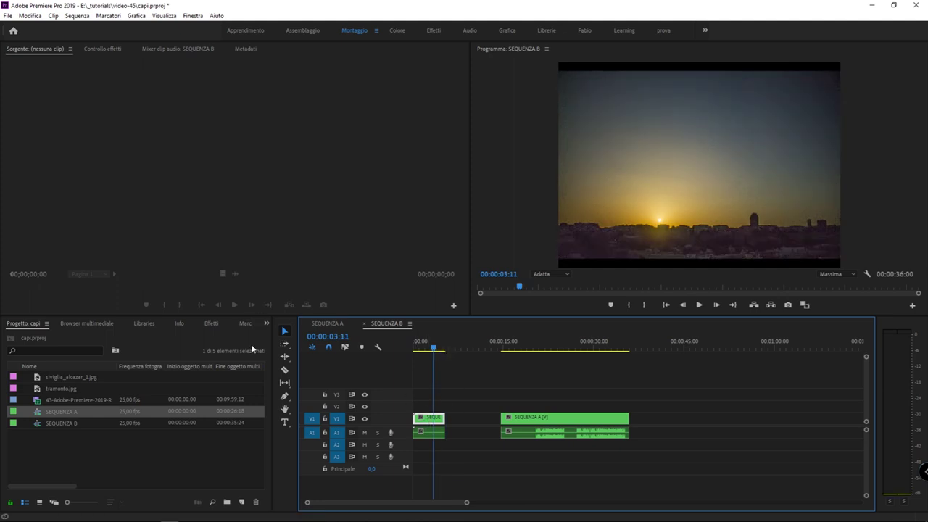
left_click(266, 323)
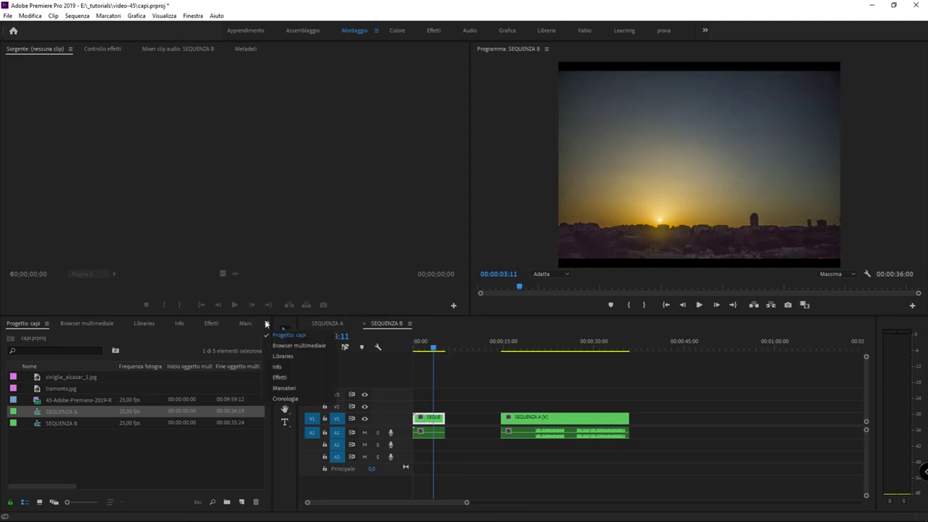
left_click(398, 30)
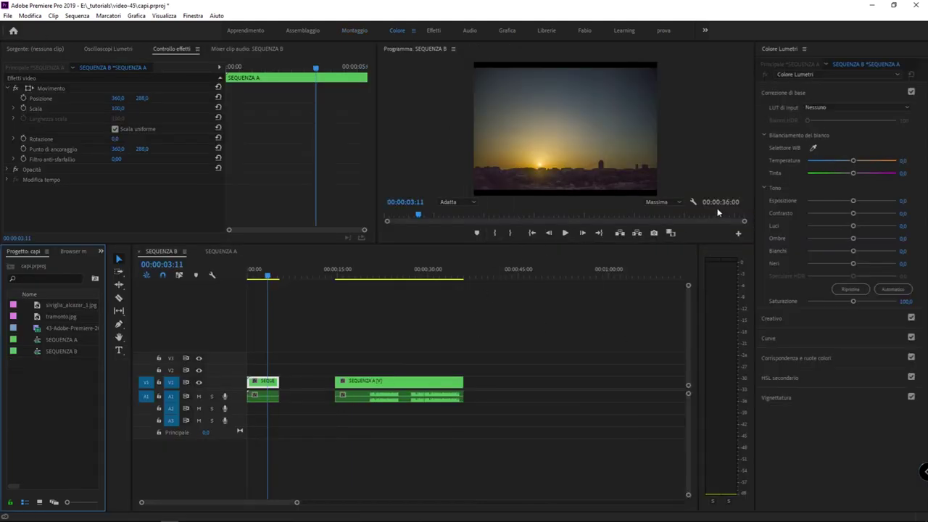
Warm the short nested SEQUENZA A clip with Lumetri Temperature 100.
left_click_drag(853, 161, 899, 161)
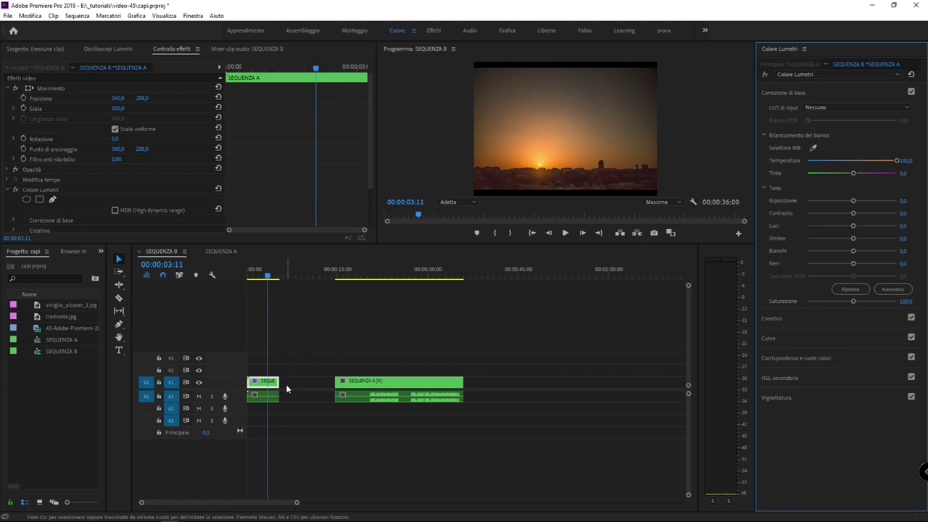
left_click_drag(268, 277, 269, 278)
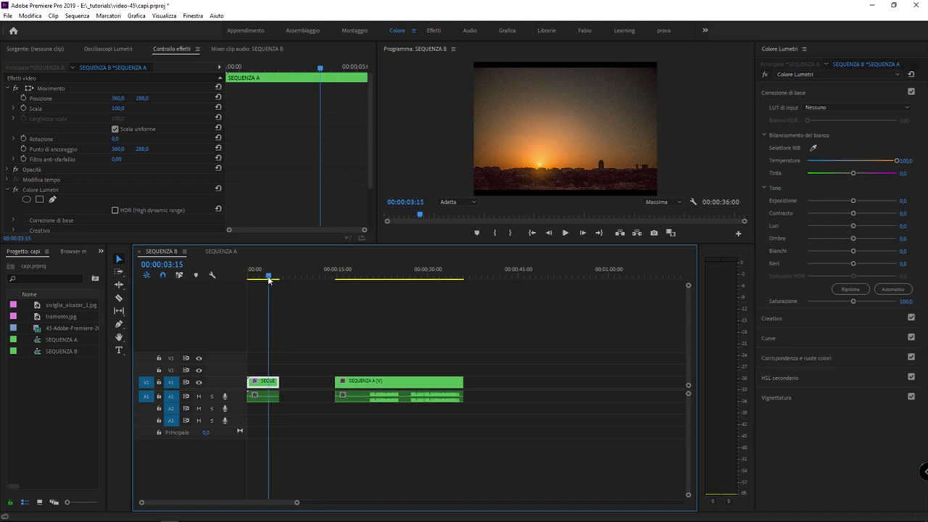
double_click(263, 382)
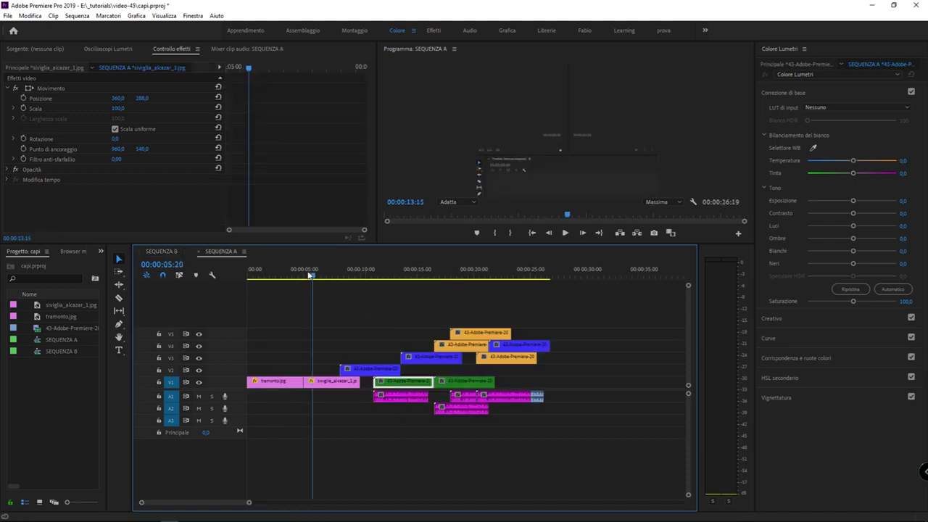
Select all clips in SEQUENZA A, then return to SEQUENZA B and reselect the warmed clip.
left_click_drag(310, 275, 276, 275)
left_click(290, 383)
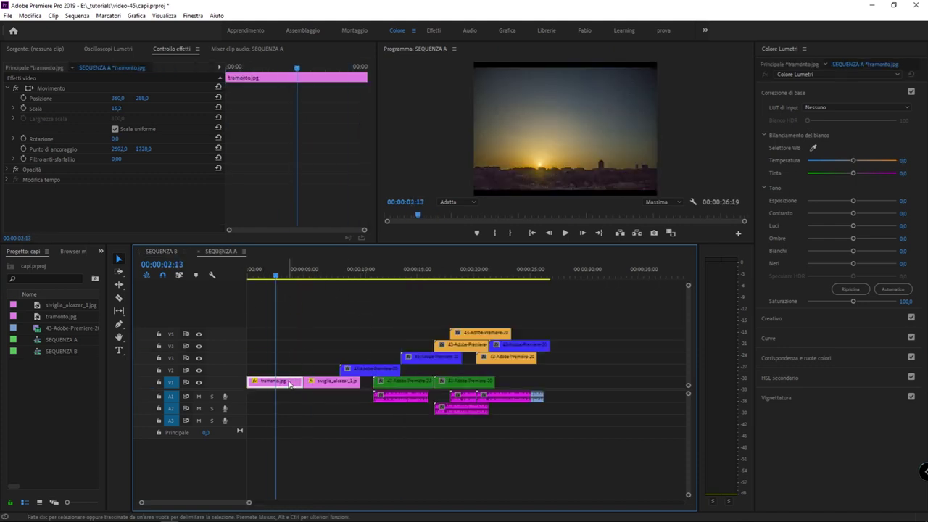
mouse_move(297, 348)
left_mouse_down()
mouse_move(272, 414)
mouse_move(290, 426)
left_mouse_up()
left_click_drag(575, 311, 282, 414)
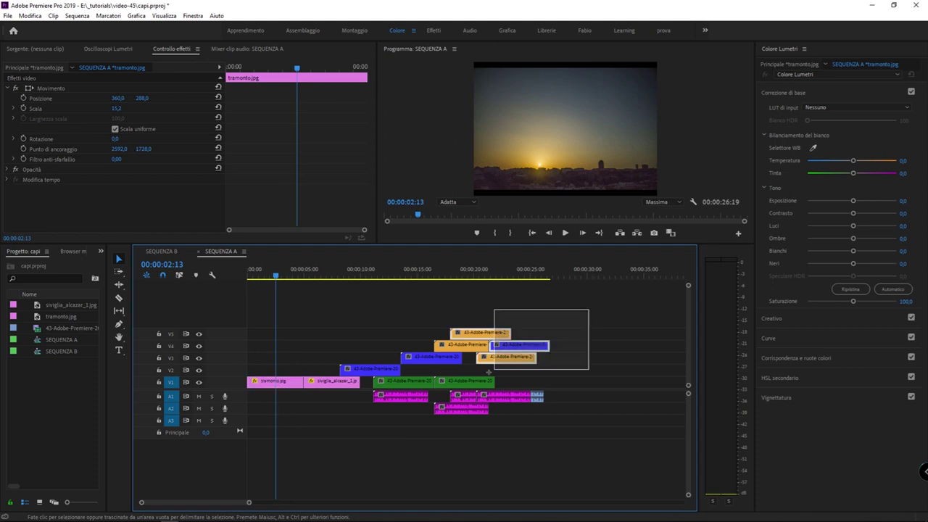
left_click(163, 252)
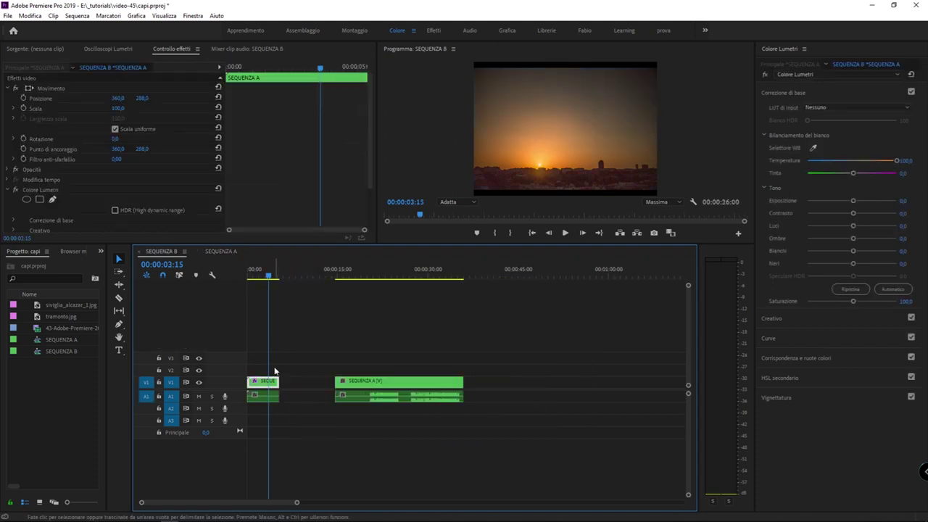
left_click_drag(297, 353, 260, 423)
Slide the later SEQUENZA A piece left against the first piece.
left_click_drag(328, 339, 583, 480)
left_click_drag(405, 386, 349, 386)
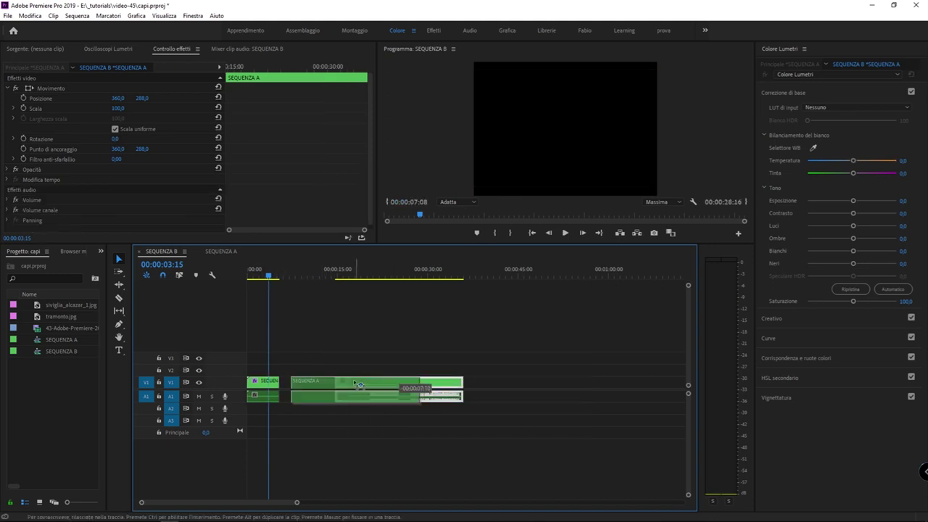
left_click(464, 372)
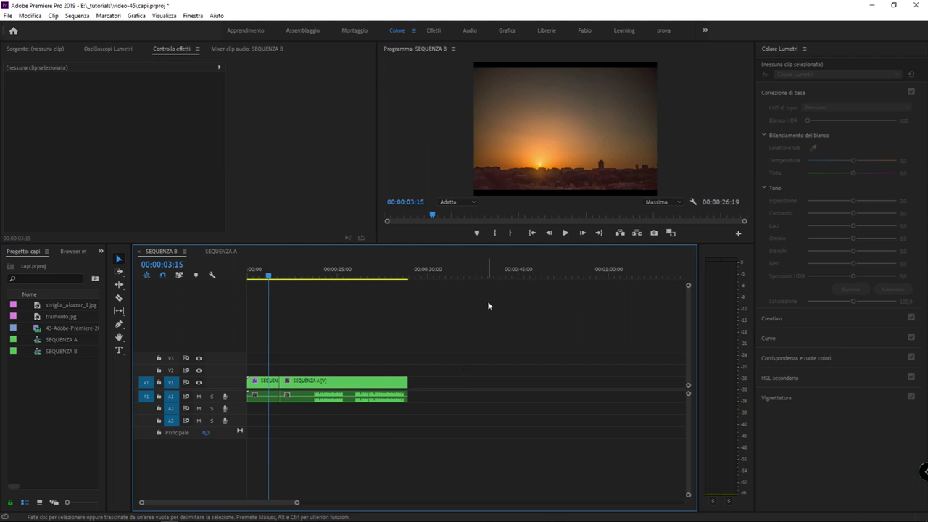
Delete both pieces and drop a fresh SEQUENZA A nest on V1/A1 at 00:00:03:15.
mouse_move(479, 306)
left_mouse_down()
mouse_move(444, 336)
mouse_move(248, 439)
left_mouse_up()
key("Delete")
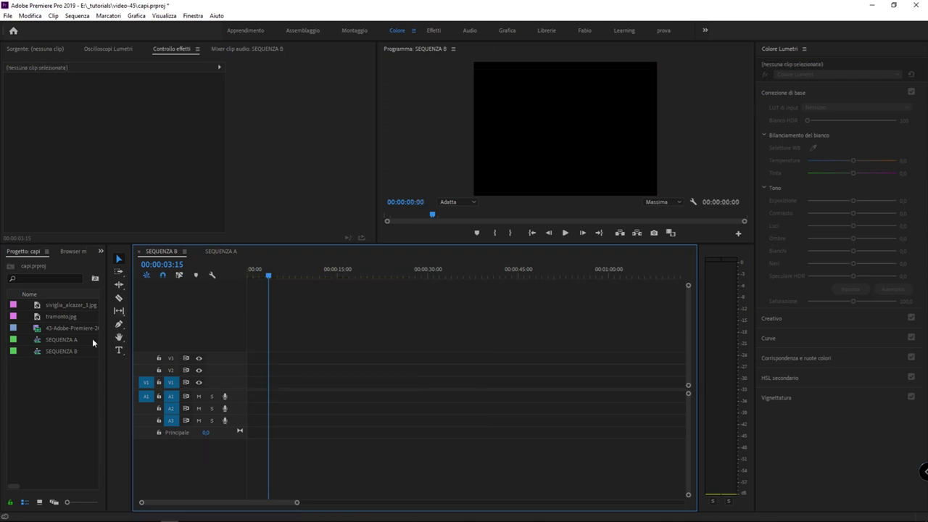
left_click_drag(35, 340, 279, 385)
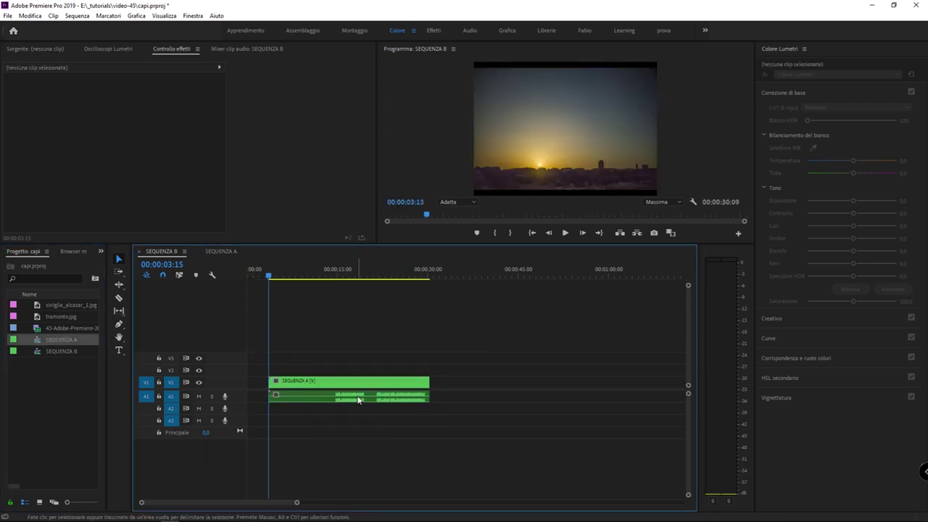
Select all clips in SEQUENZA A's timeline, then deselect them.
left_click(220, 251)
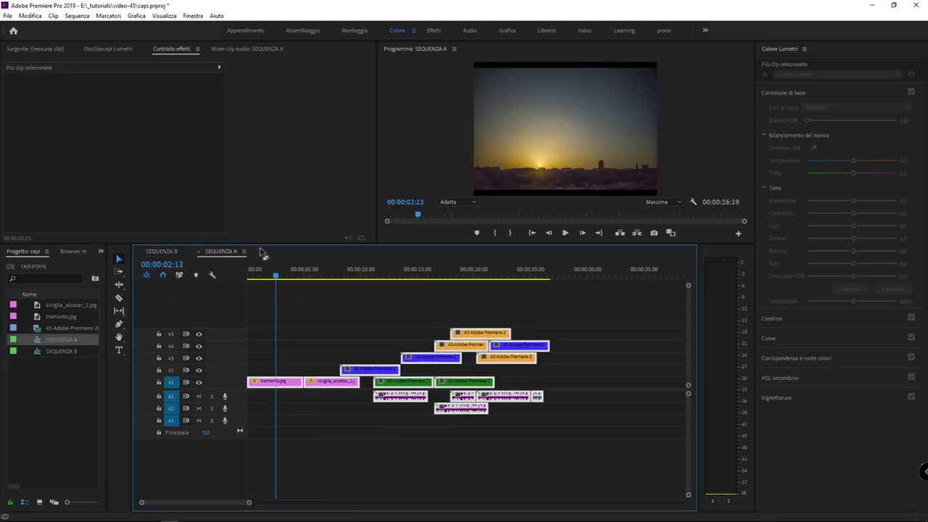
left_click_drag(572, 307, 527, 316)
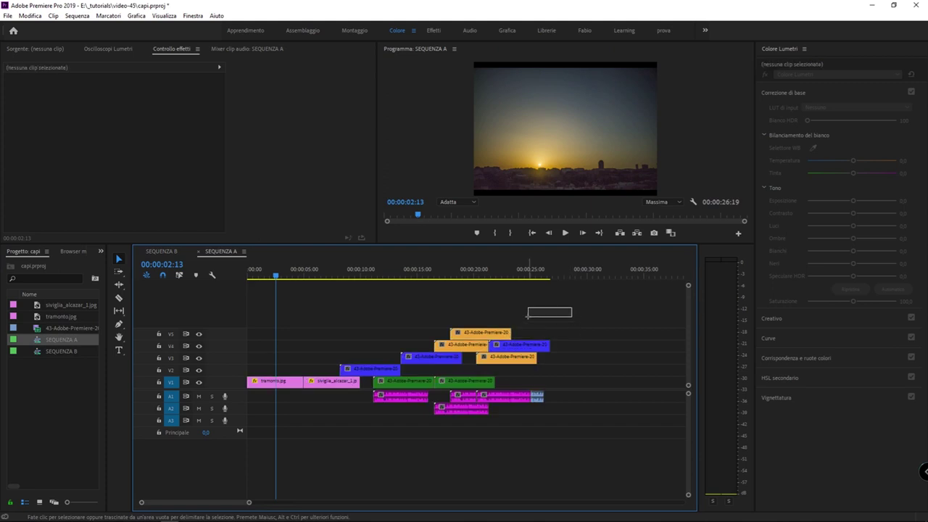
left_click_drag(527, 316, 269, 440)
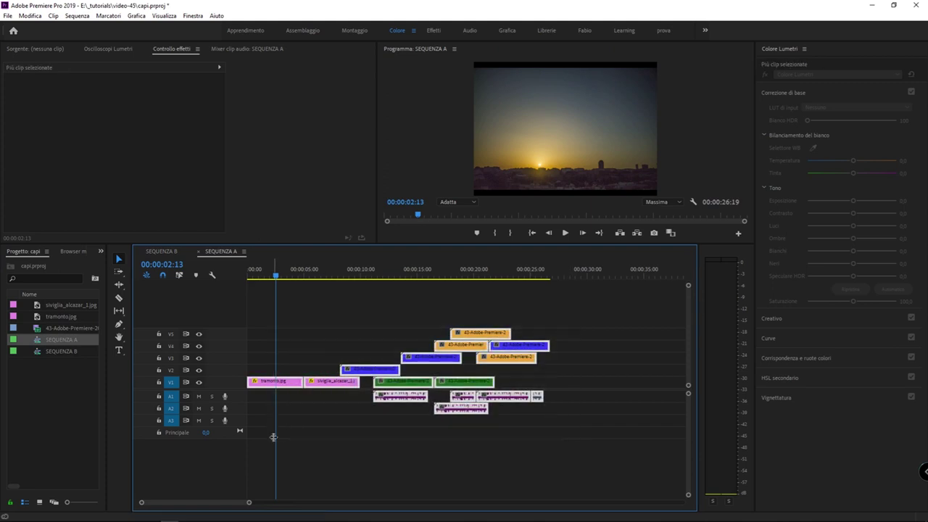
left_click(388, 454)
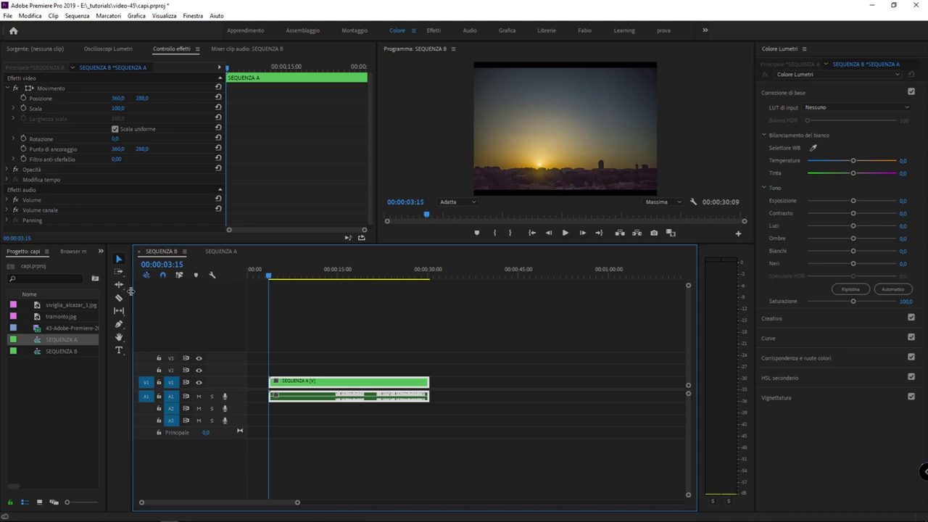
Widen the Project panel and clear the clips from SEQUENZA B.
left_click_drag(132, 287, 205, 282)
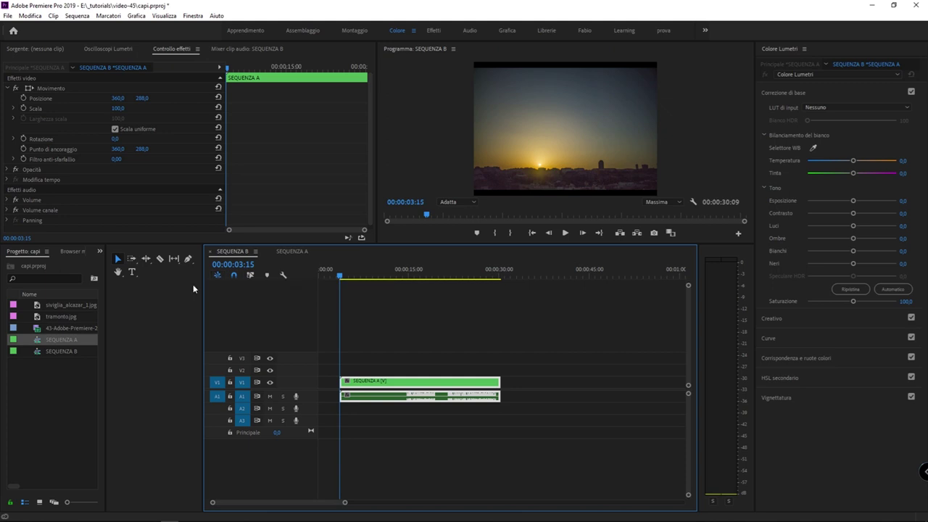
left_click_drag(105, 308, 222, 291)
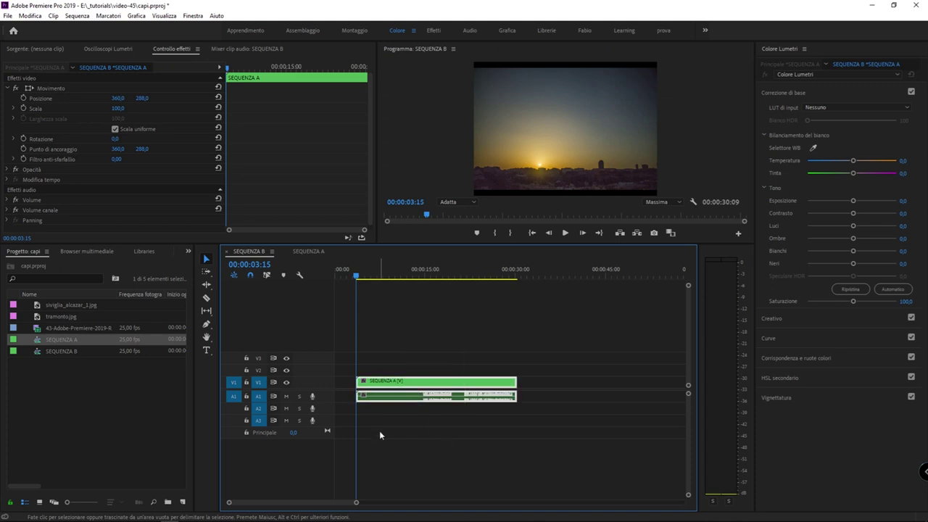
key("Delete")
Nest SEQUENZA A onto V1 of SEQUENZA B, then turn off inserting sequences as nests.
left_click_drag(36, 339, 353, 390)
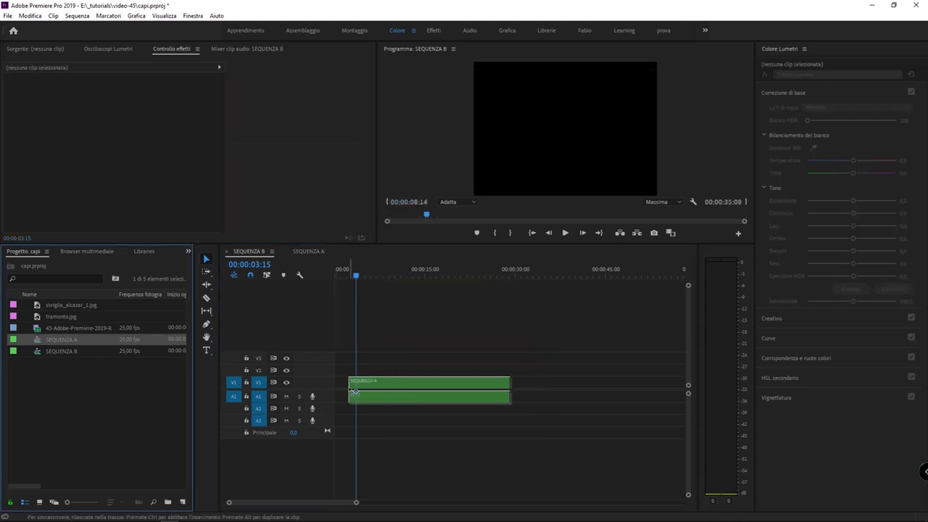
left_click_drag(377, 346, 423, 397)
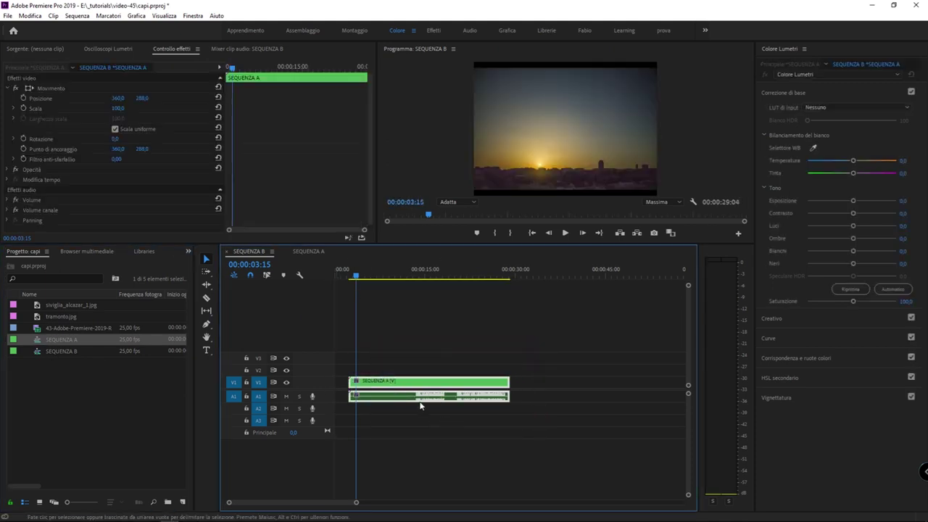
left_click(233, 275)
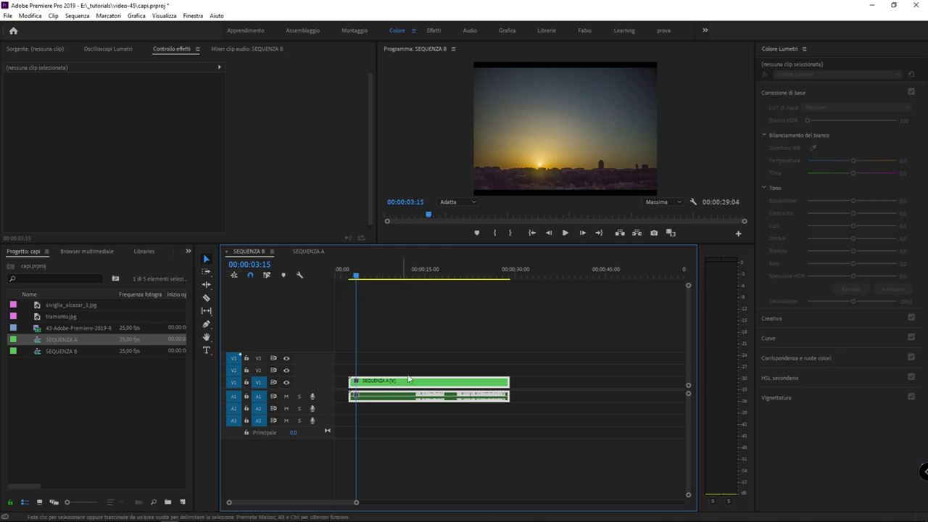
left_click_drag(536, 345, 431, 414)
left_click_drag(514, 330, 372, 440)
key("Delete")
mouse_move(36, 337)
left_mouse_down()
mouse_move(327, 328)
mouse_move(388, 383)
left_mouse_up()
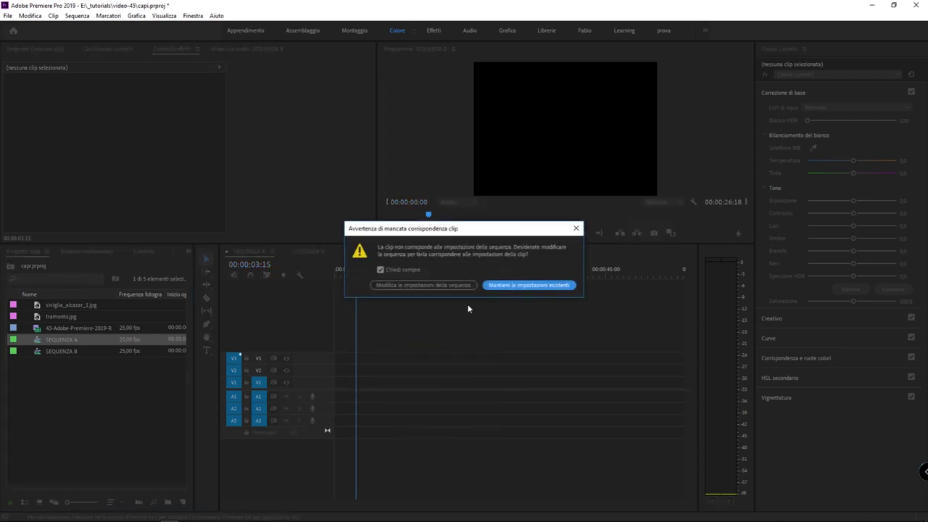
left_click(497, 286)
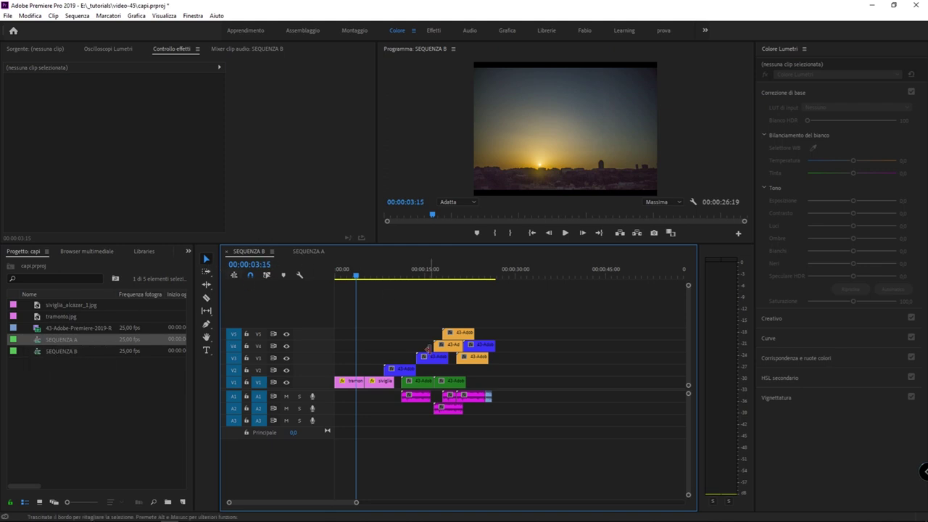
left_click_drag(525, 318, 392, 442)
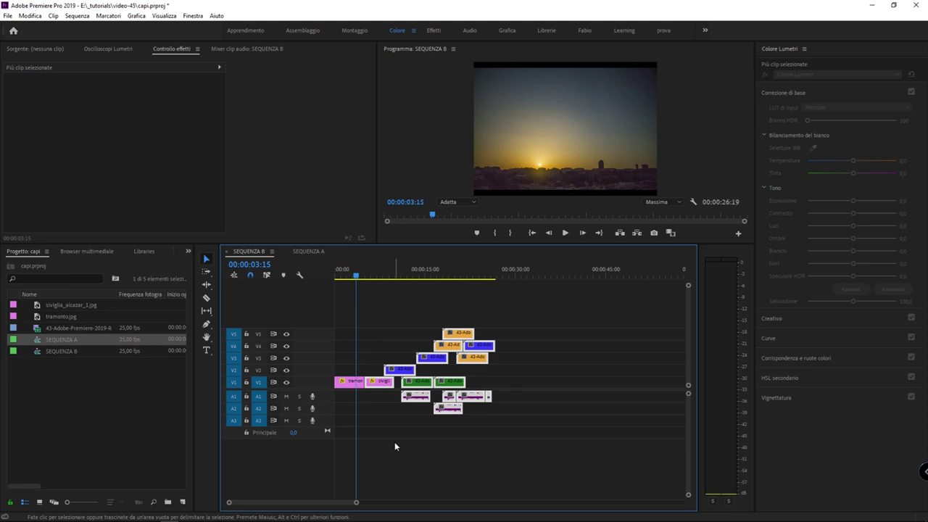
key("ctrl+z")
key("ctrl+z")
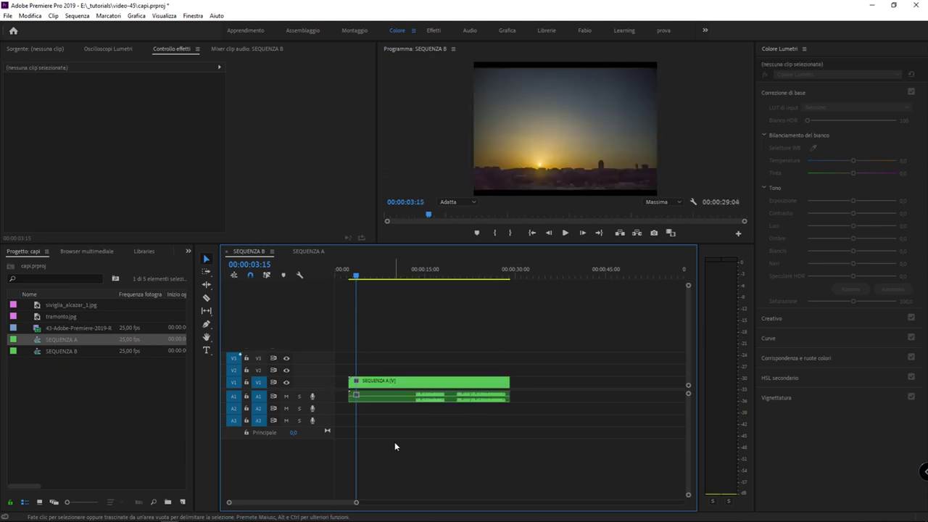
Turn nest insertion back on, open SEQUENZA A, and select its clips on V2–V5.
left_click(233, 275)
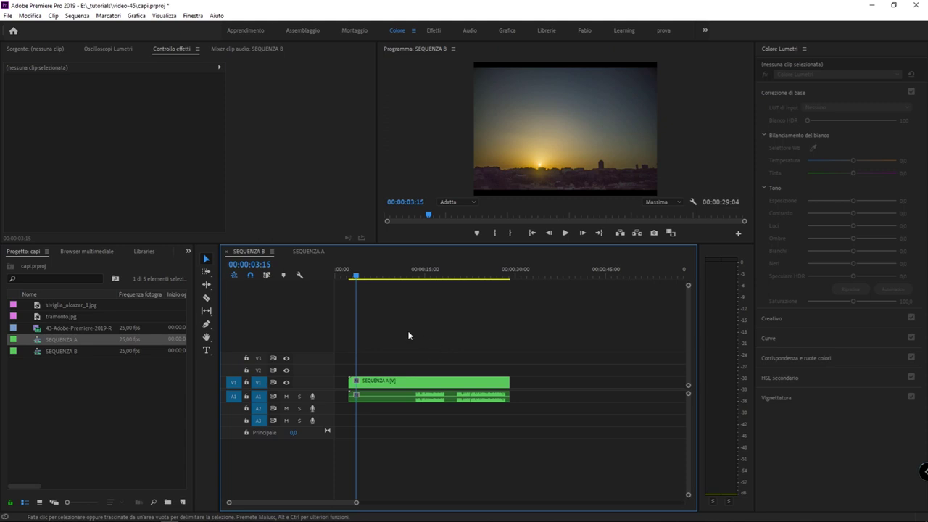
double_click(38, 339)
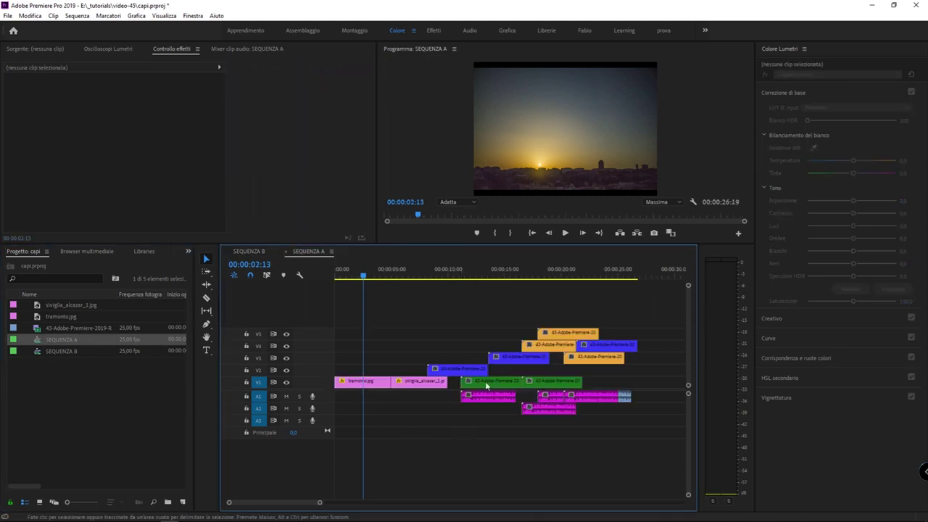
left_click_drag(448, 311, 640, 373)
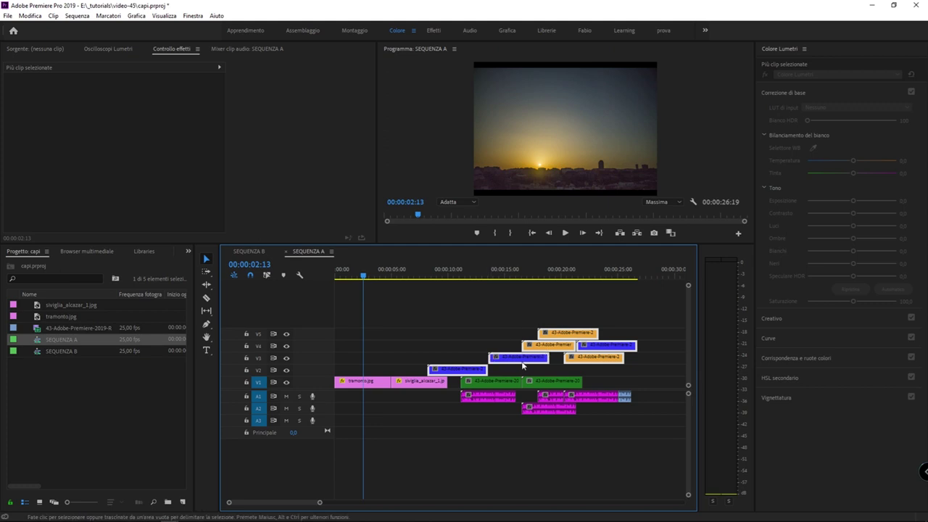
Nest the selected V2–V5 clips into a new sequence named 'SEQUENZA C'.
right_click(519, 360)
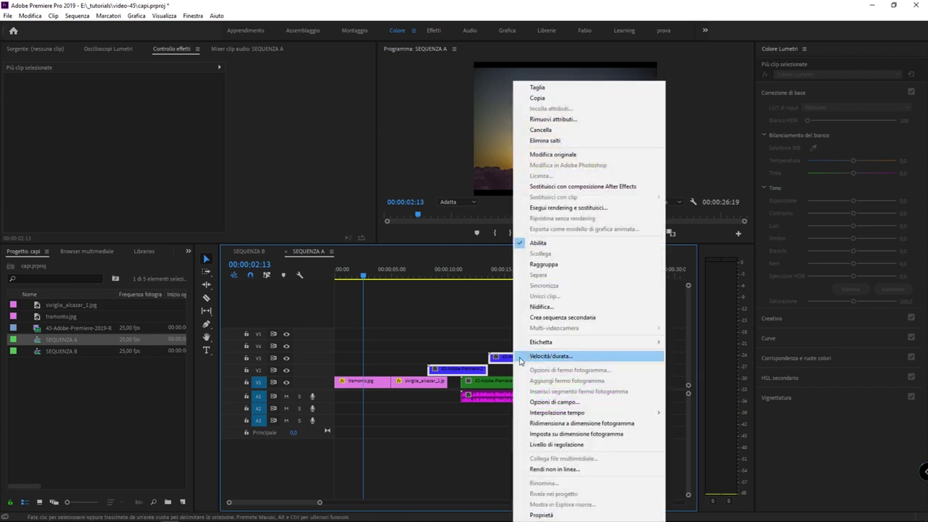
left_click(541, 307)
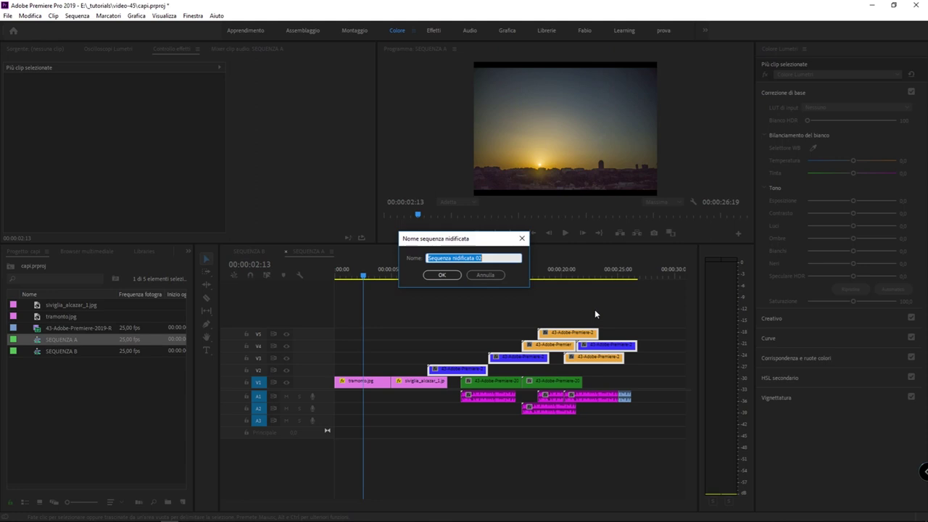
type("N")
key("BackSpace")
type("SEQUENZA C")
key("Return")
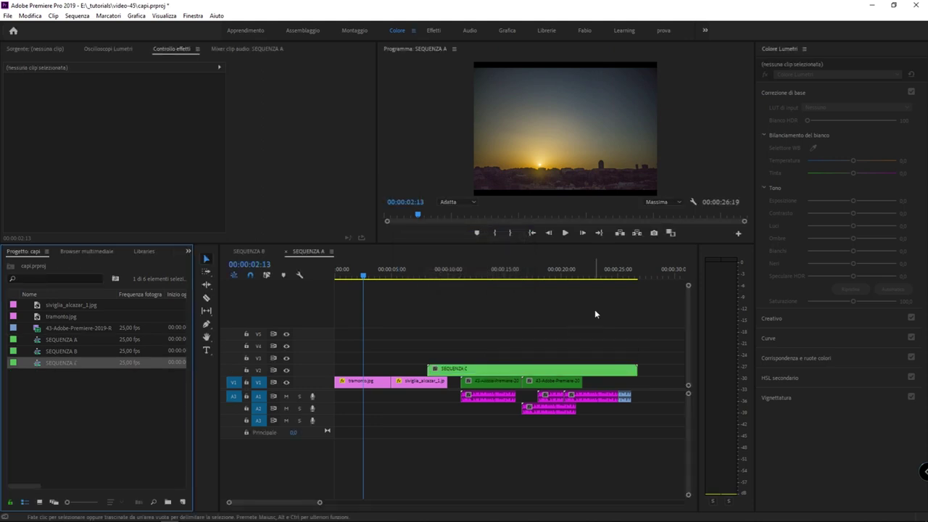
Select the nested SEQUENZA C clip and move the playhead to 00:00:15:23.
left_click(556, 371)
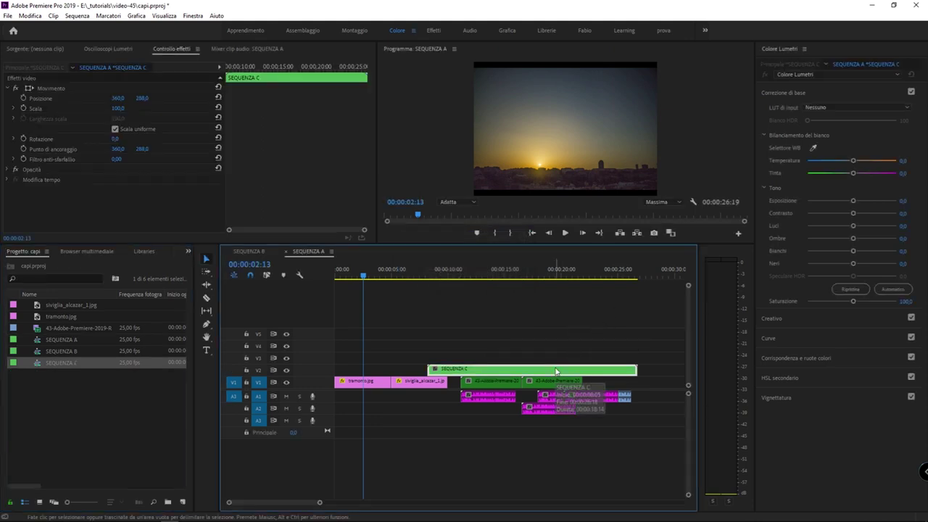
left_click_drag(439, 276, 515, 274)
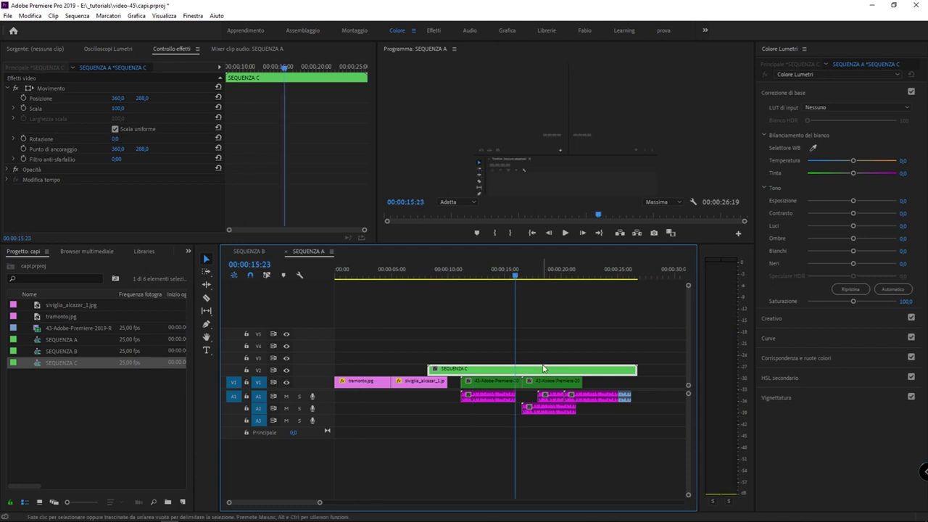
left_click_drag(482, 342, 550, 372)
Open SEQUENZA C to inspect its blue V2 and V3 clips, then reopen SEQUENZA A.
double_click(551, 371)
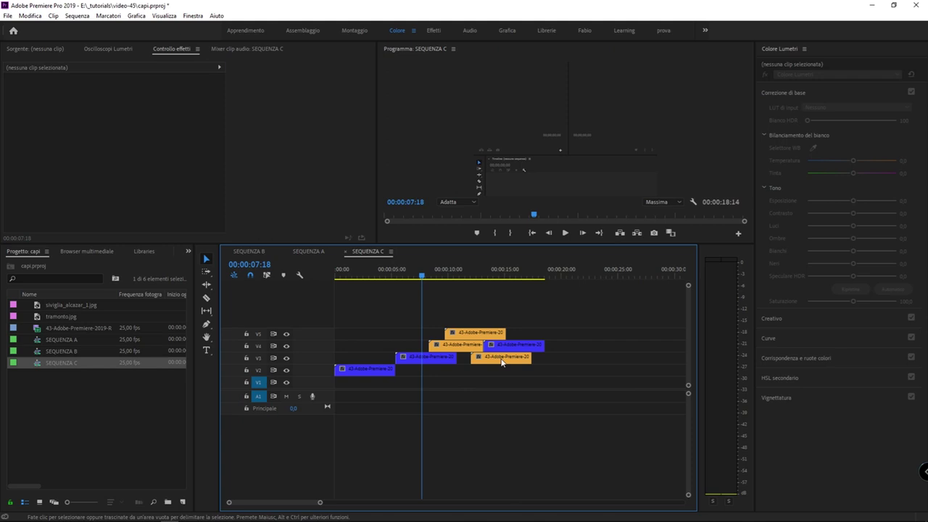
left_click_drag(418, 344, 364, 394)
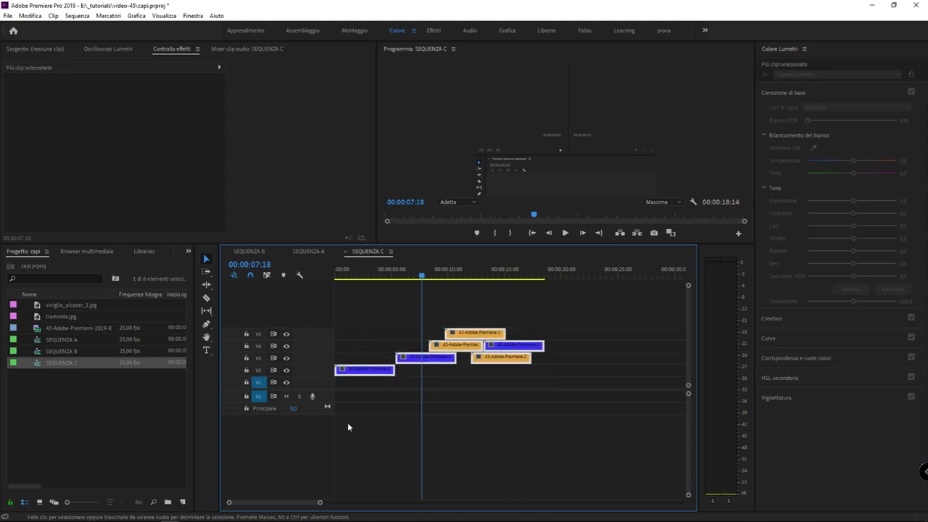
left_click(38, 339)
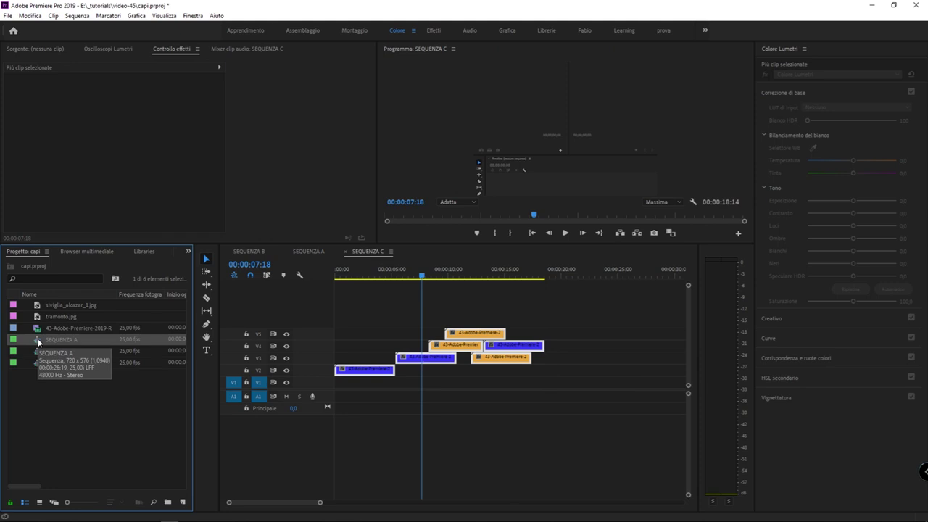
double_click(37, 338)
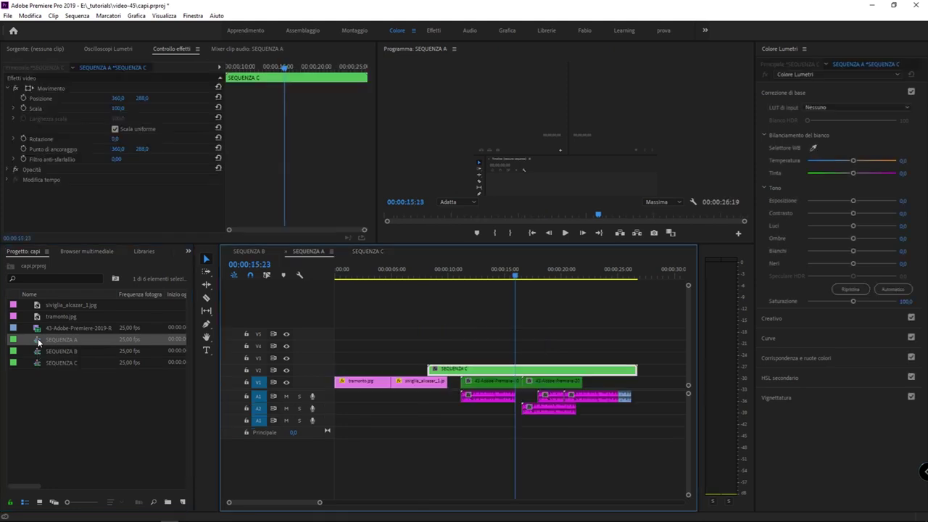
Deselect the nested SEQUENZA C clip in the SEQUENZA A timeline.
left_click(433, 336)
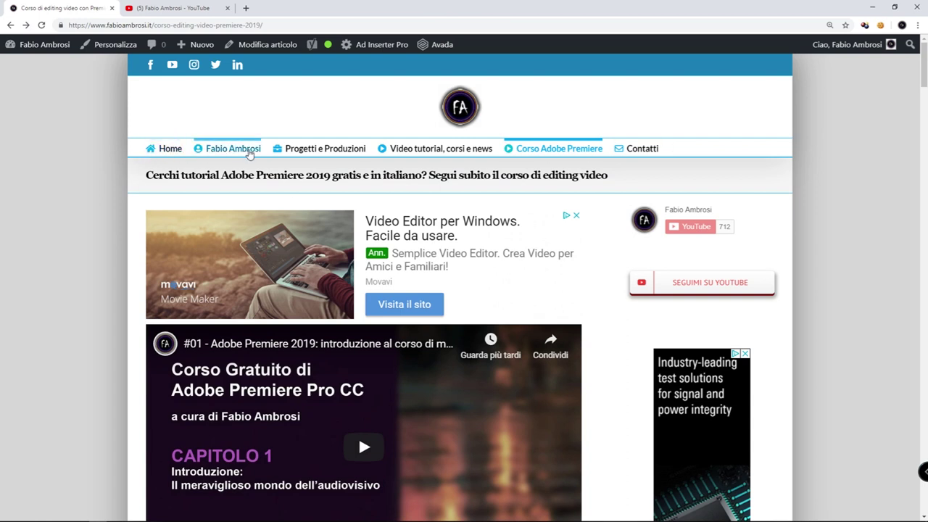
Open YouTube video #43 on frame resizing, pause it, and return to the channel page.
mouse_move(528, 156)
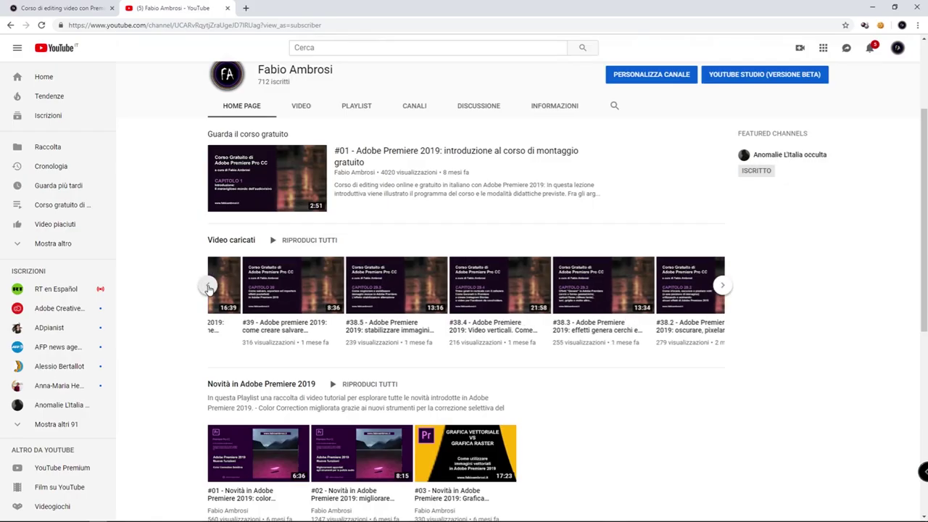
left_click(203, 286)
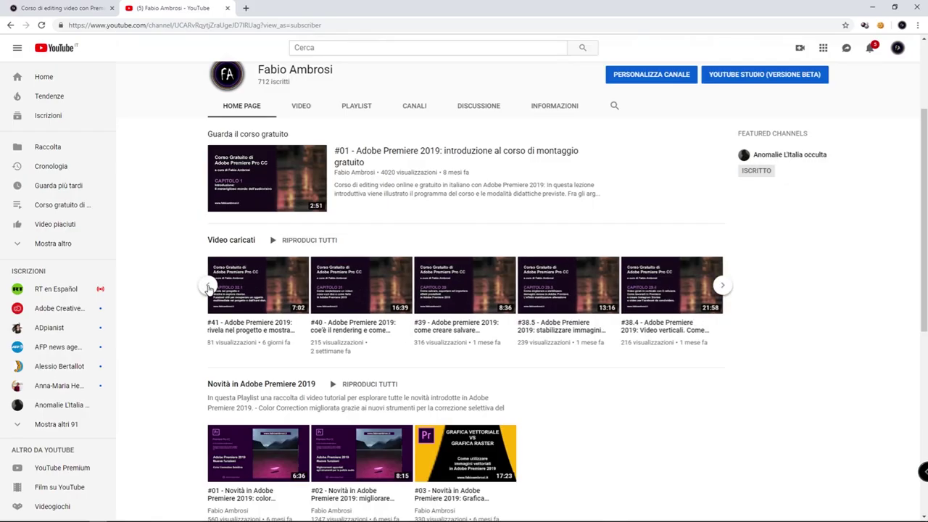
left_click(209, 289)
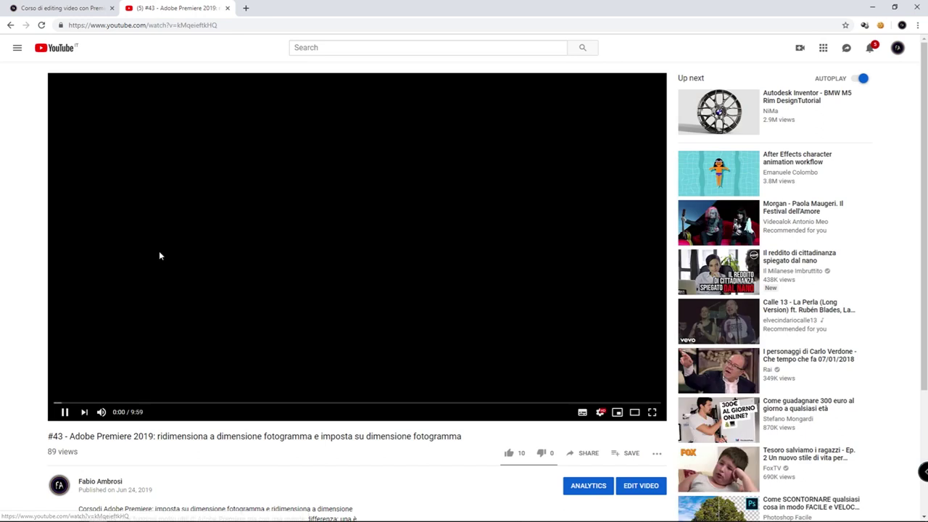
left_click(265, 204)
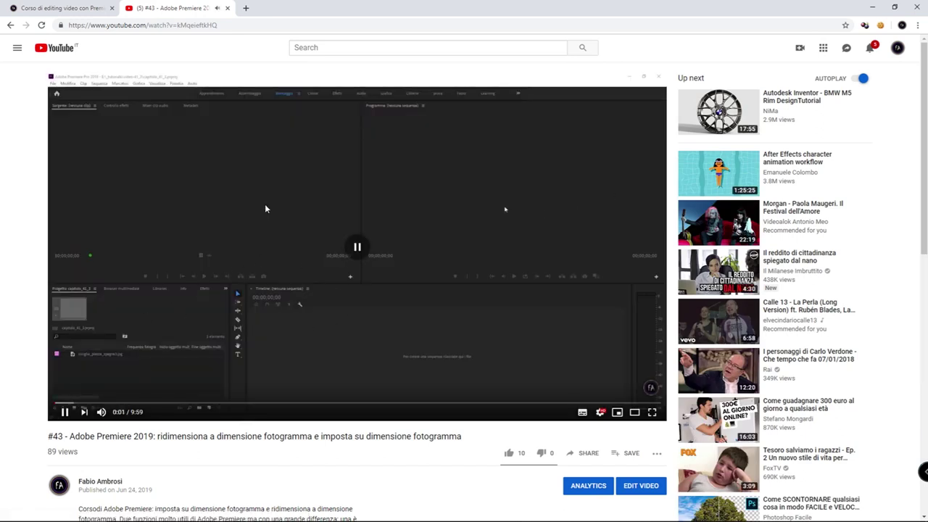
left_click(10, 24)
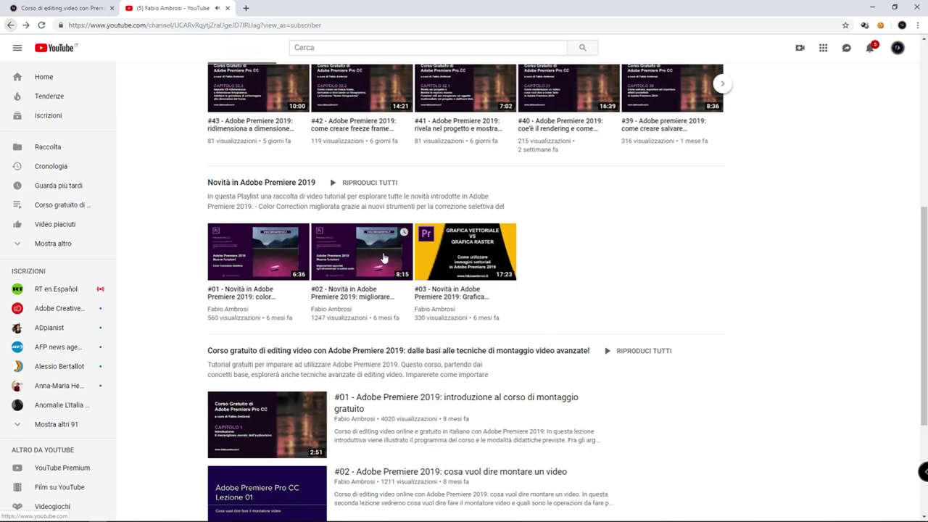